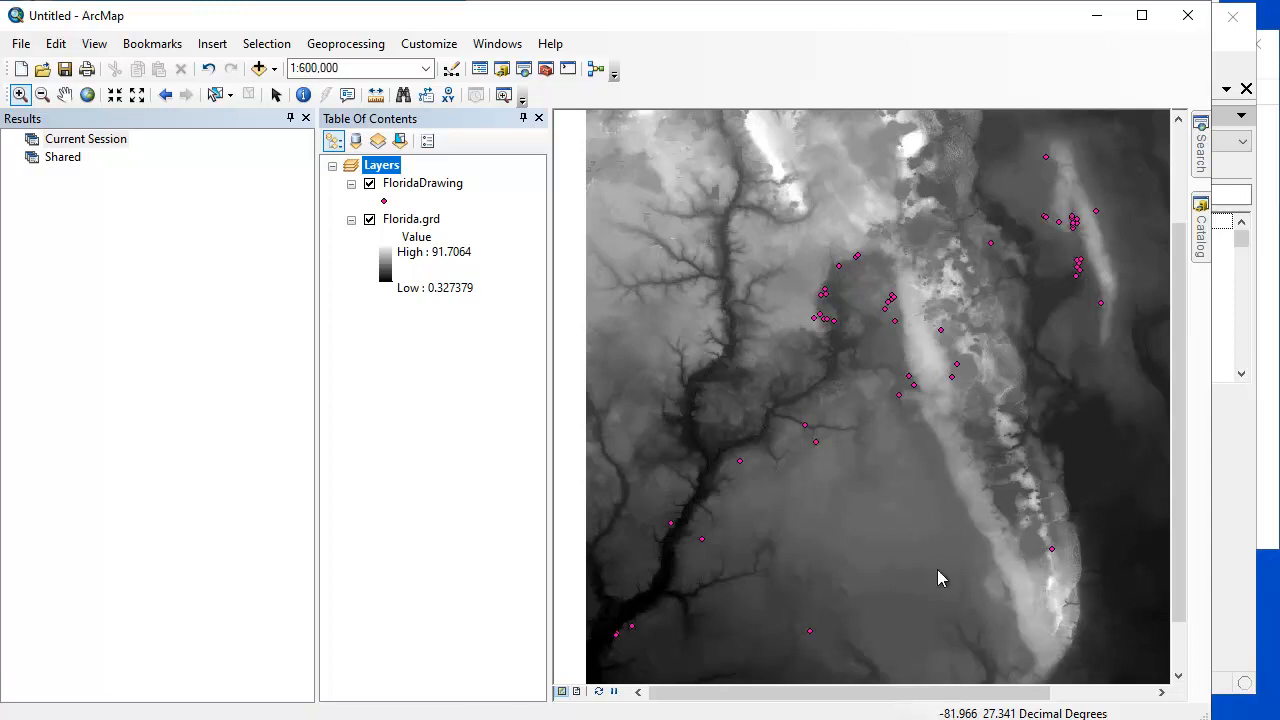
Switch to the Florida_5200 project in Manifold System and display the Transform templates for the Florida tiles.
{"action": "left_click", "coordinate": [1236, 650]}
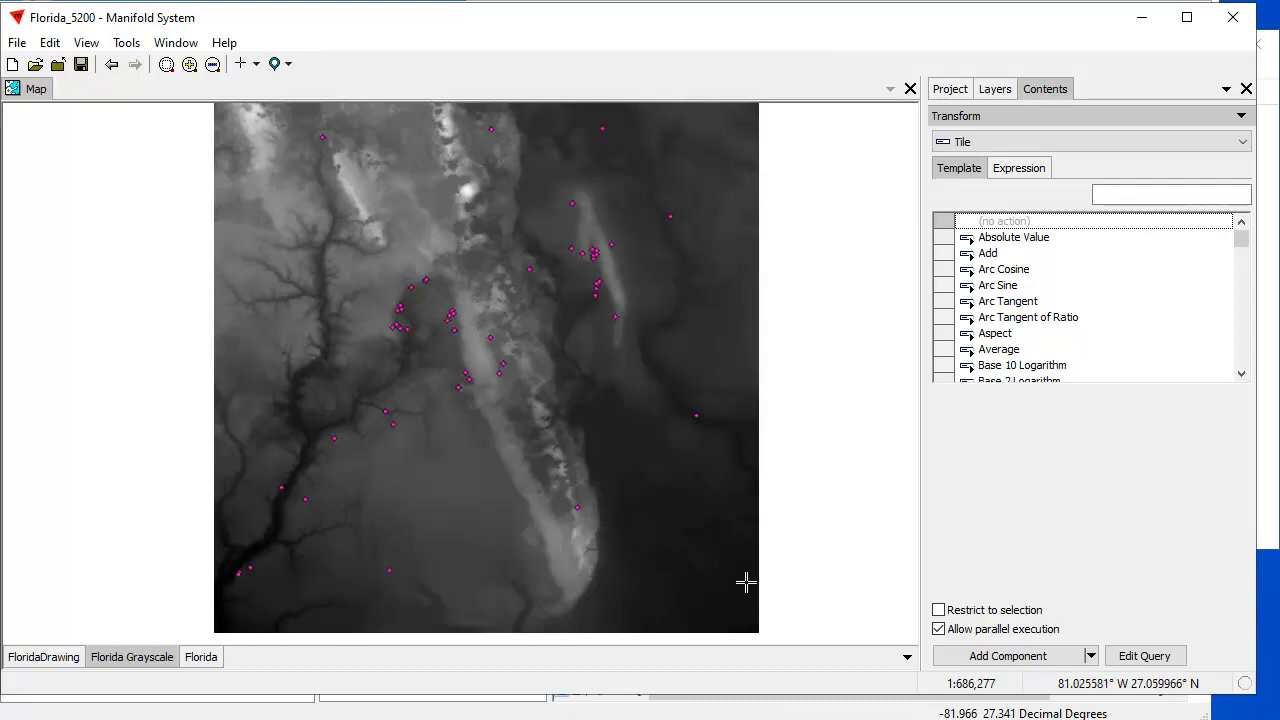
{"action": "left_click", "coordinate": [950, 89]}
{"action": "left_click", "coordinate": [1046, 91]}
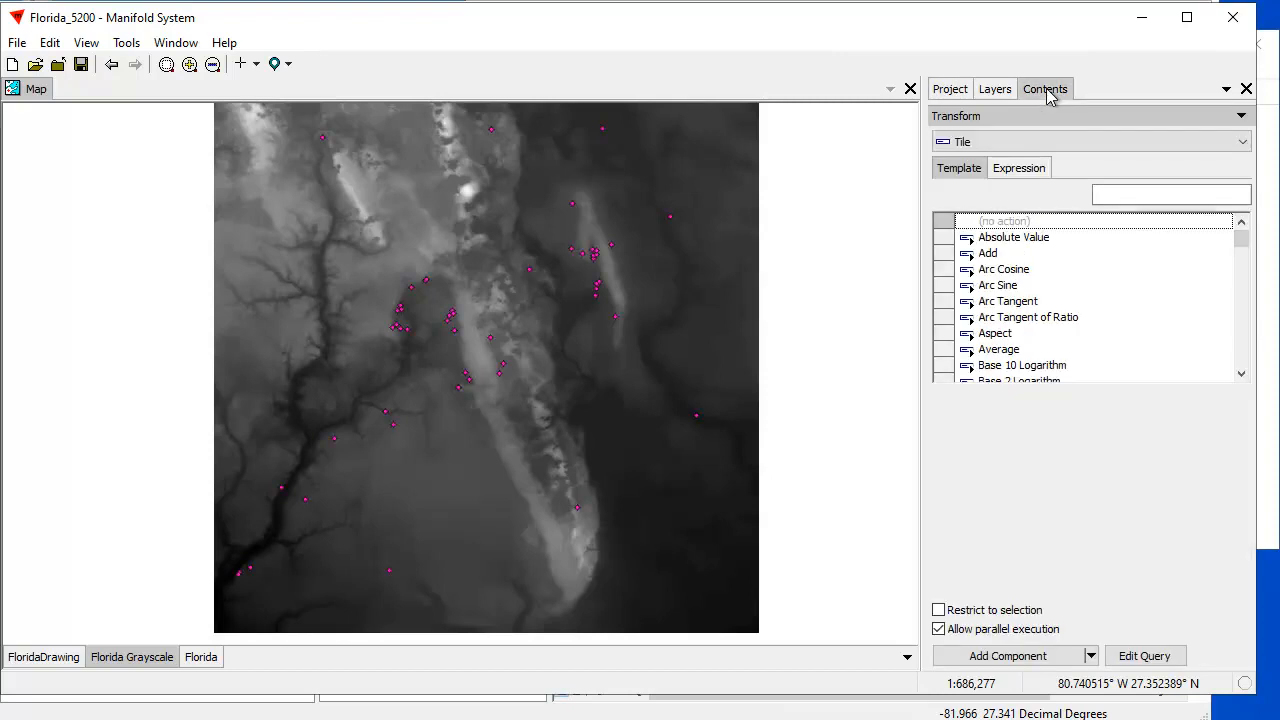
Filter the transform templates by "wa" and create a new component with Watershed Areas, Sinks, keeping areas that flow outside.
{"action": "left_click", "coordinate": [1167, 194]}
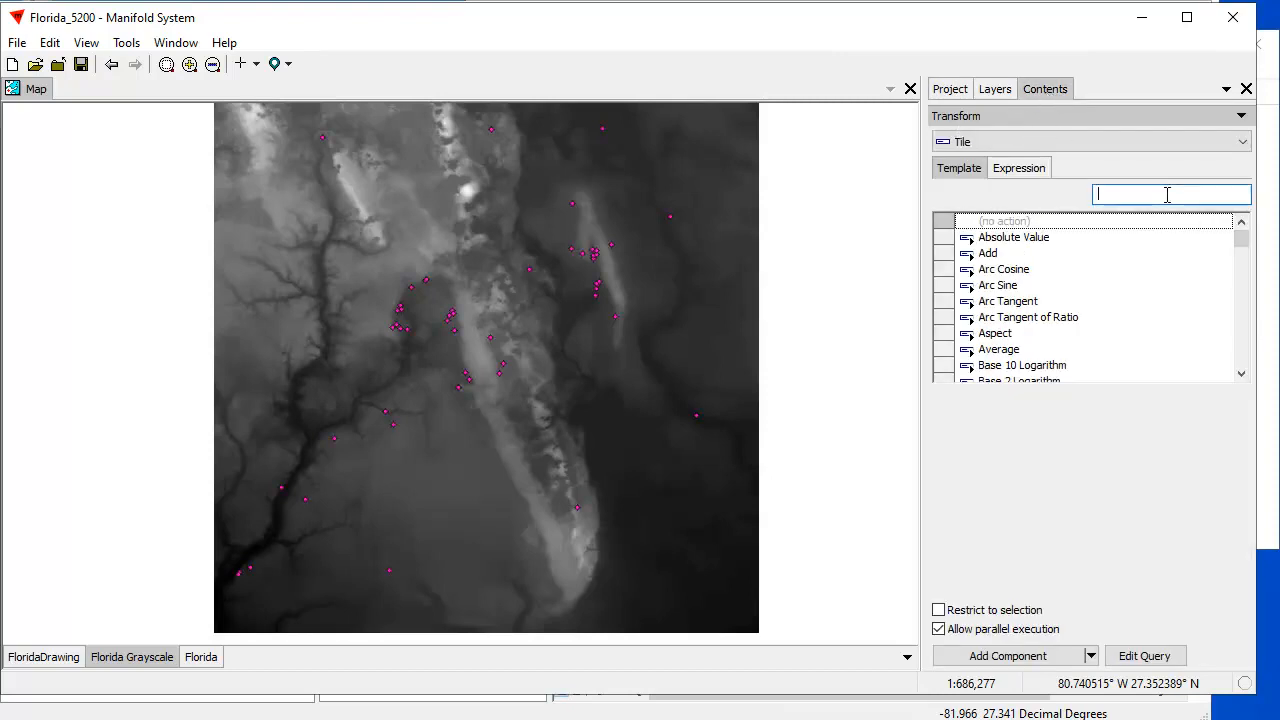
{"action": "mouse_move", "coordinate": [1242, 238]}
{"action": "left_mouse_down"}
{"action": "mouse_move", "coordinate": [1240, 294]}
{"action": "mouse_move", "coordinate": [1242, 238]}
{"action": "left_mouse_up"}
{"action": "left_click", "coordinate": [1143, 195]}
{"action": "type", "text": "wa"}
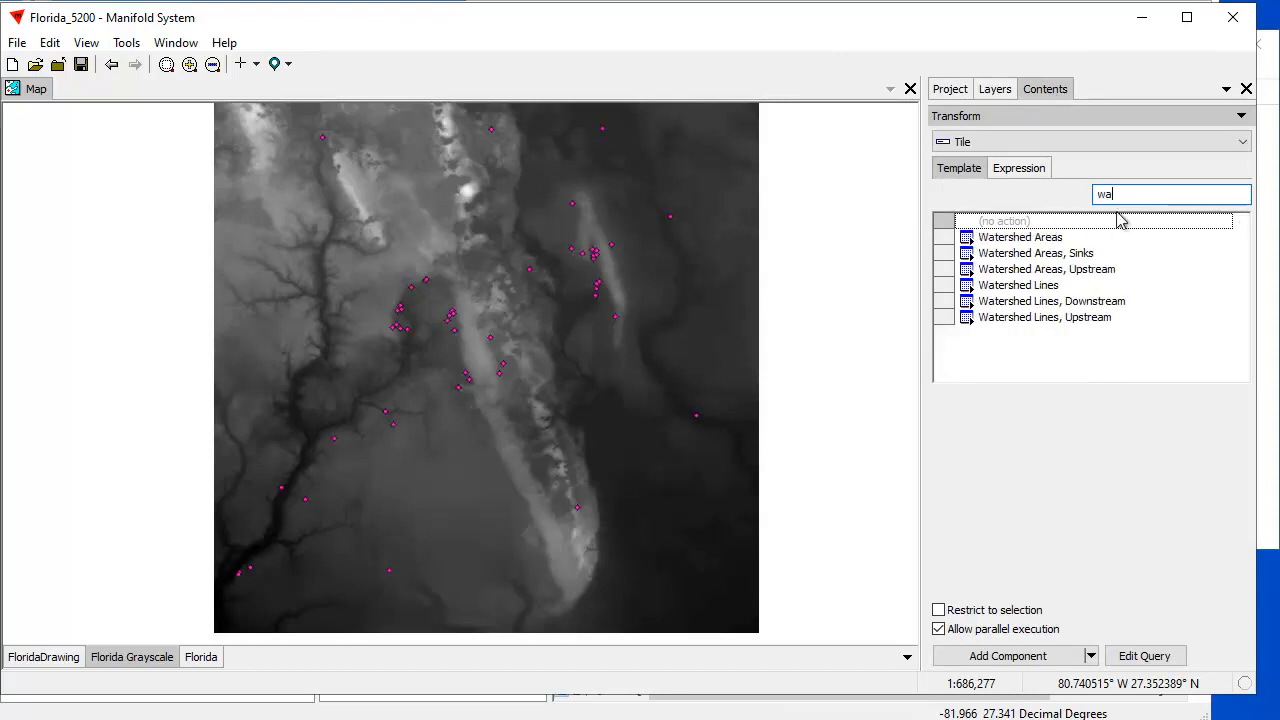
{"action": "left_click", "coordinate": [1058, 254]}
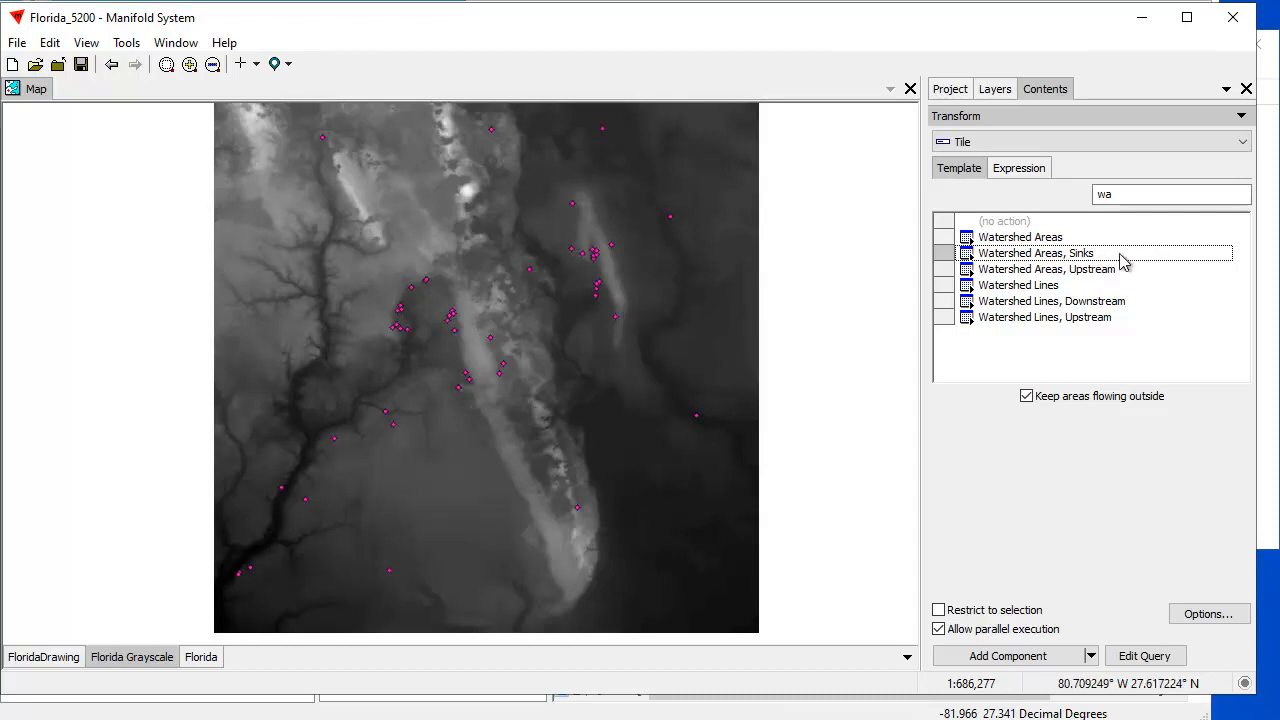
{"action": "left_click", "coordinate": [1043, 657]}
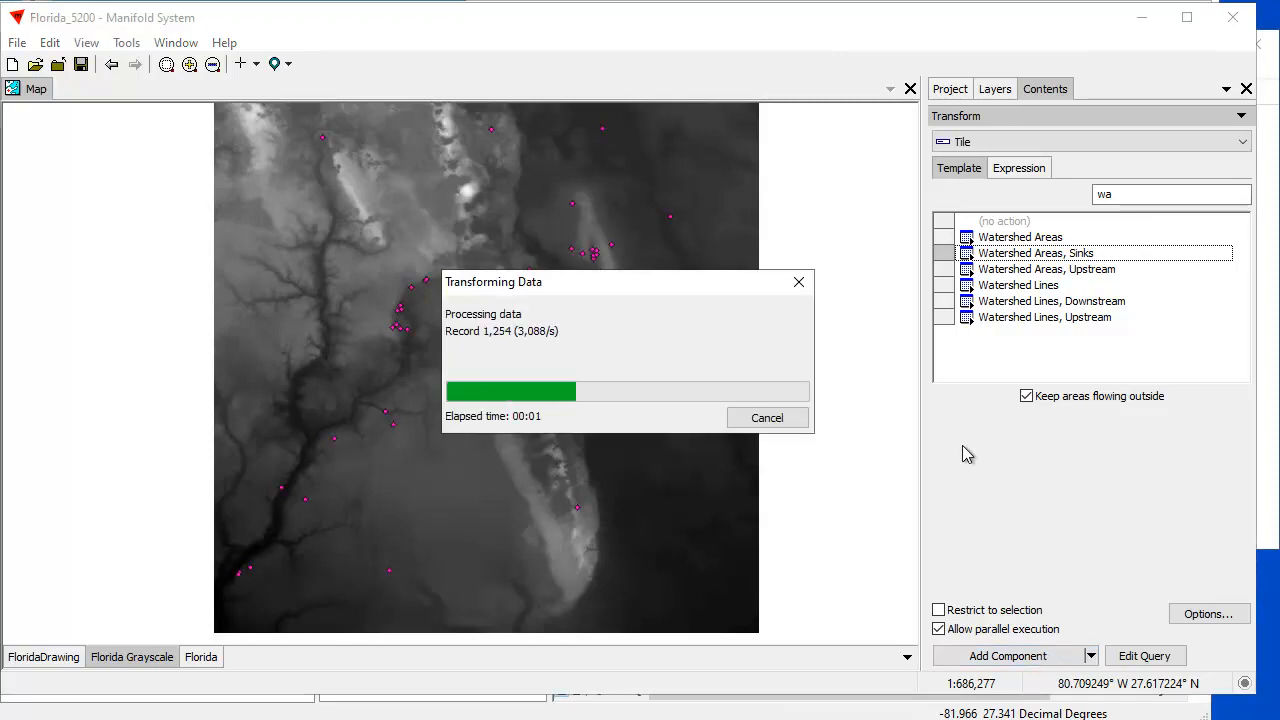
Check the CPU utilization graphs in Task Manager, and return to Manifold System.
{"action": "left_click", "coordinate": [1273, 493]}
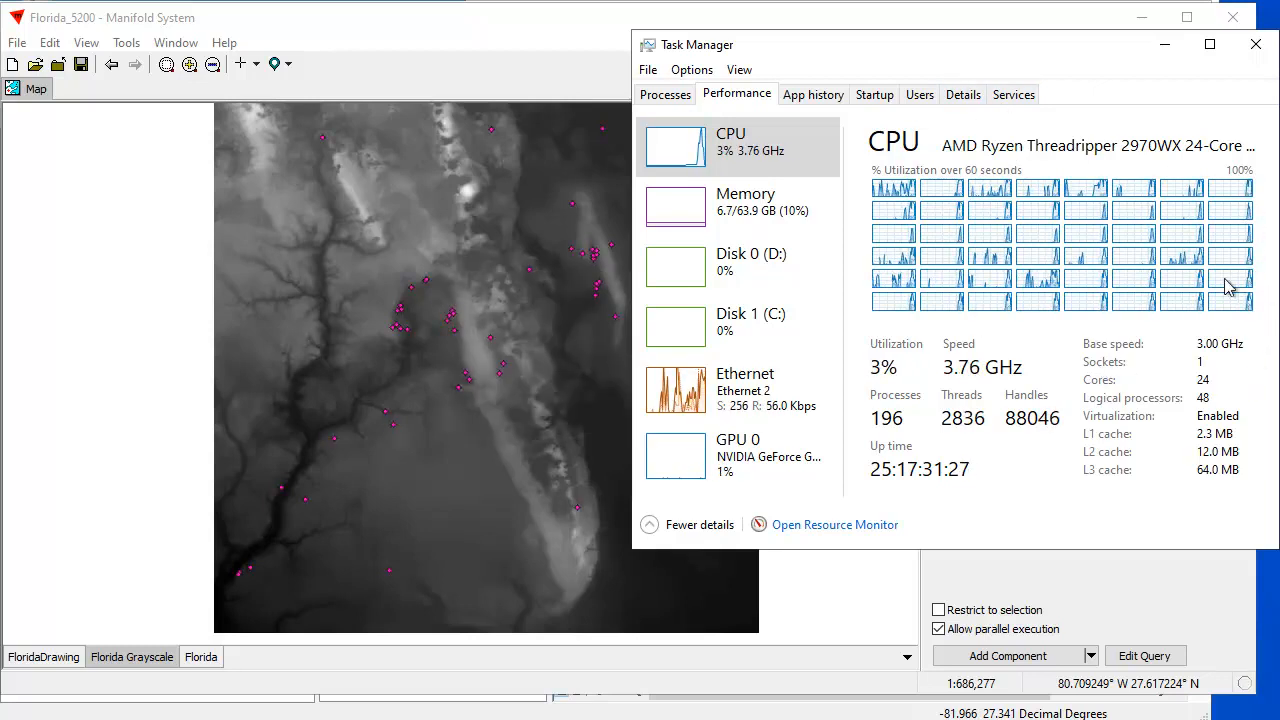
{"action": "left_click", "coordinate": [857, 665]}
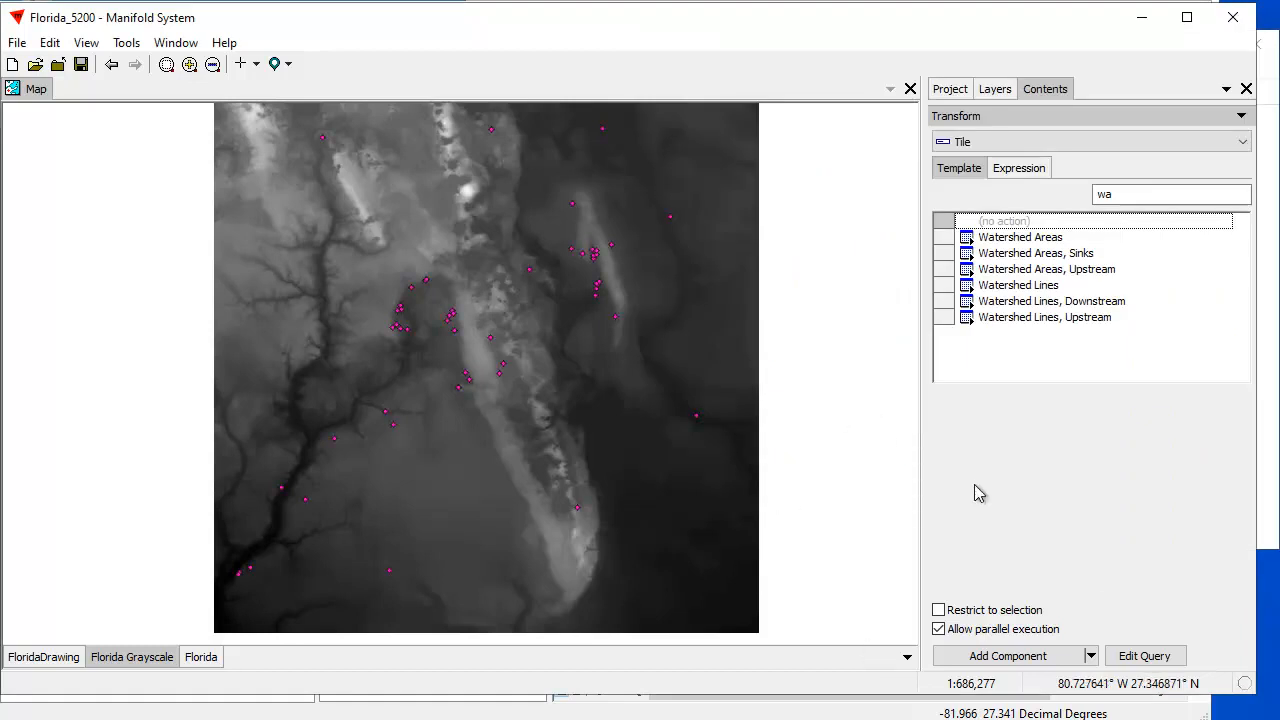
Add the Florida Tiles Watershed Areas, Sinks Drawing to the map as a layer and inspect its watershed areas up close.
{"action": "left_click", "coordinate": [950, 89]}
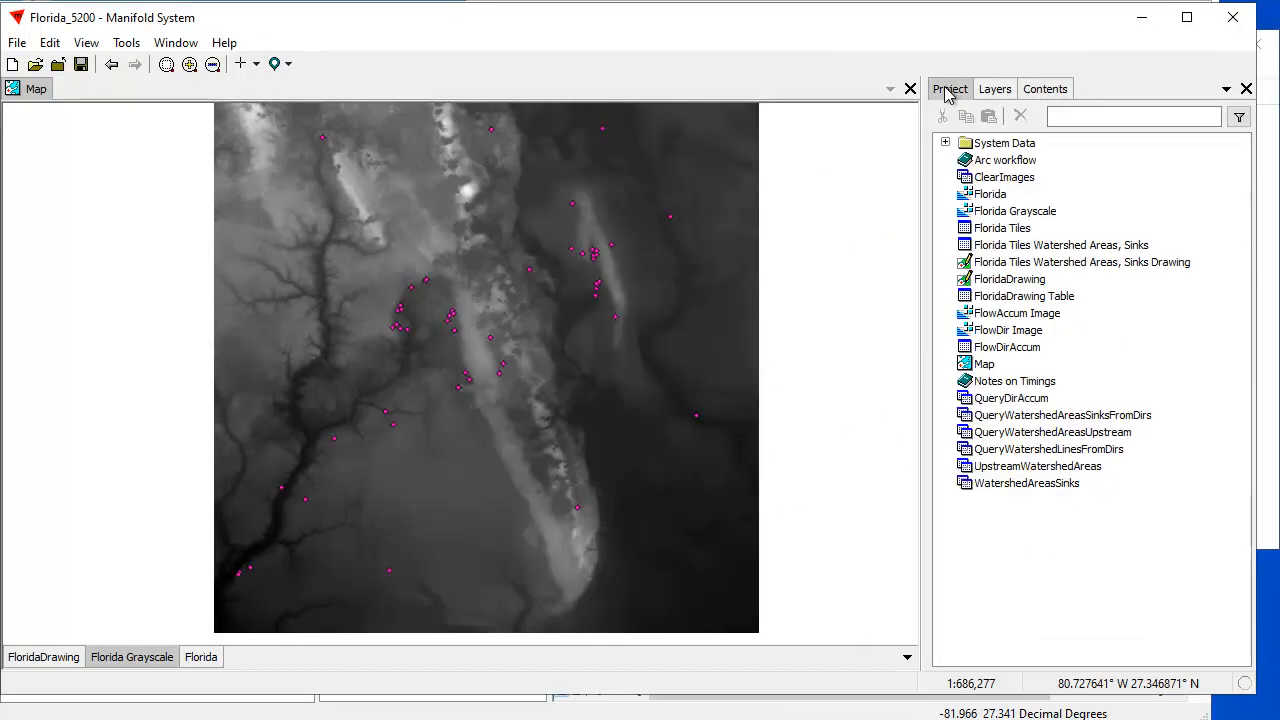
{"action": "left_click", "coordinate": [1104, 263]}
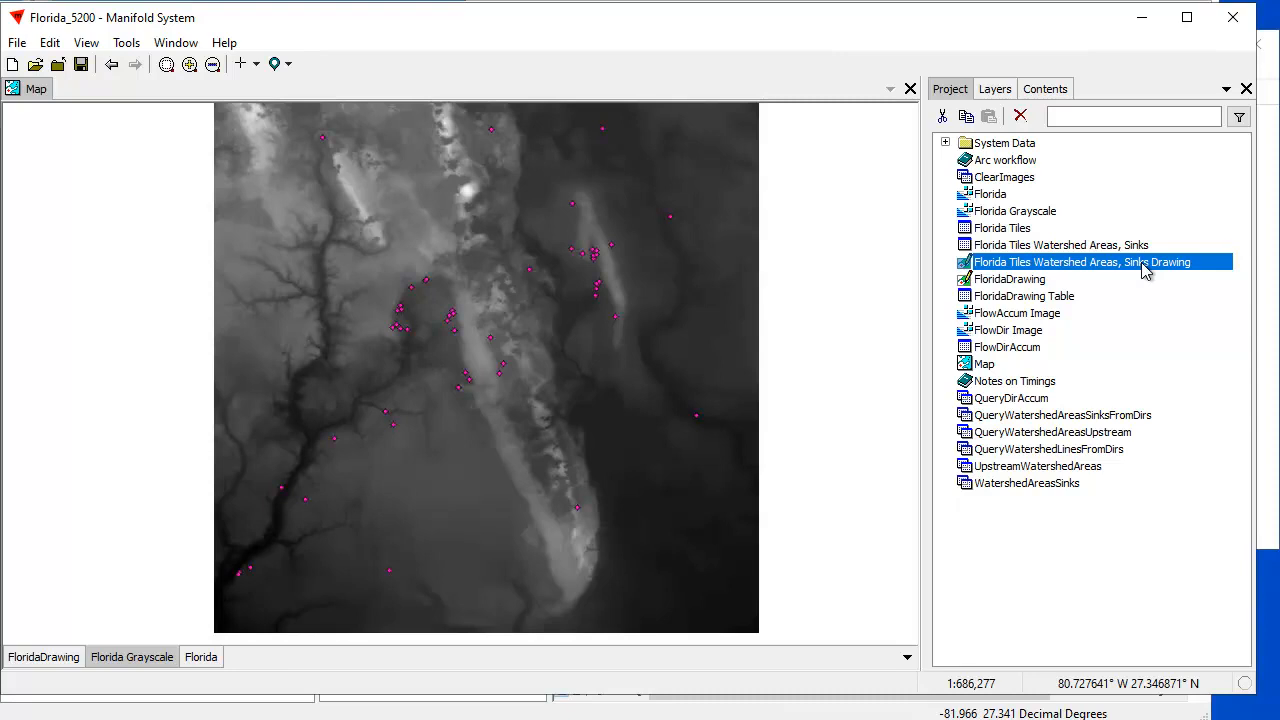
{"action": "mouse_move", "coordinate": [1145, 270]}
{"action": "left_mouse_down"}
{"action": "mouse_move", "coordinate": [589, 380]}
{"action": "mouse_move", "coordinate": [495, 380]}
{"action": "left_mouse_up"}
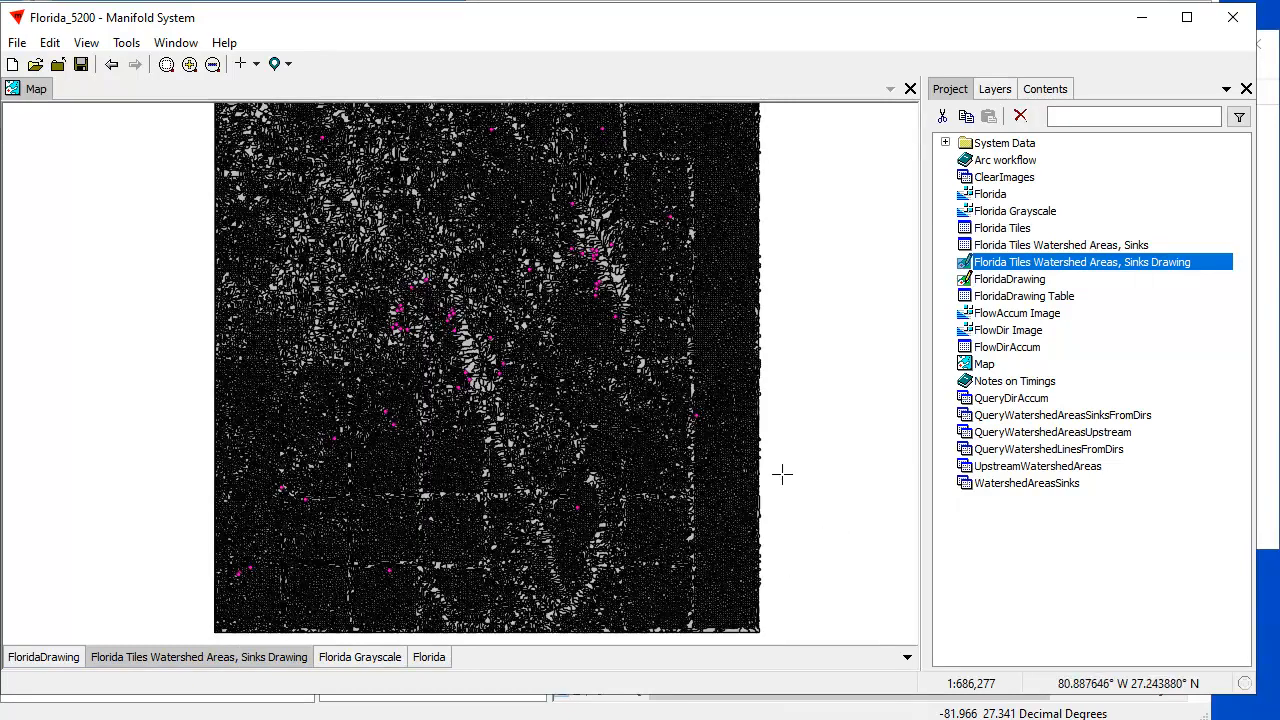
{"action": "scroll", "coordinate": [440, 300], "scroll_direction": "up", "scroll_amount": 2}
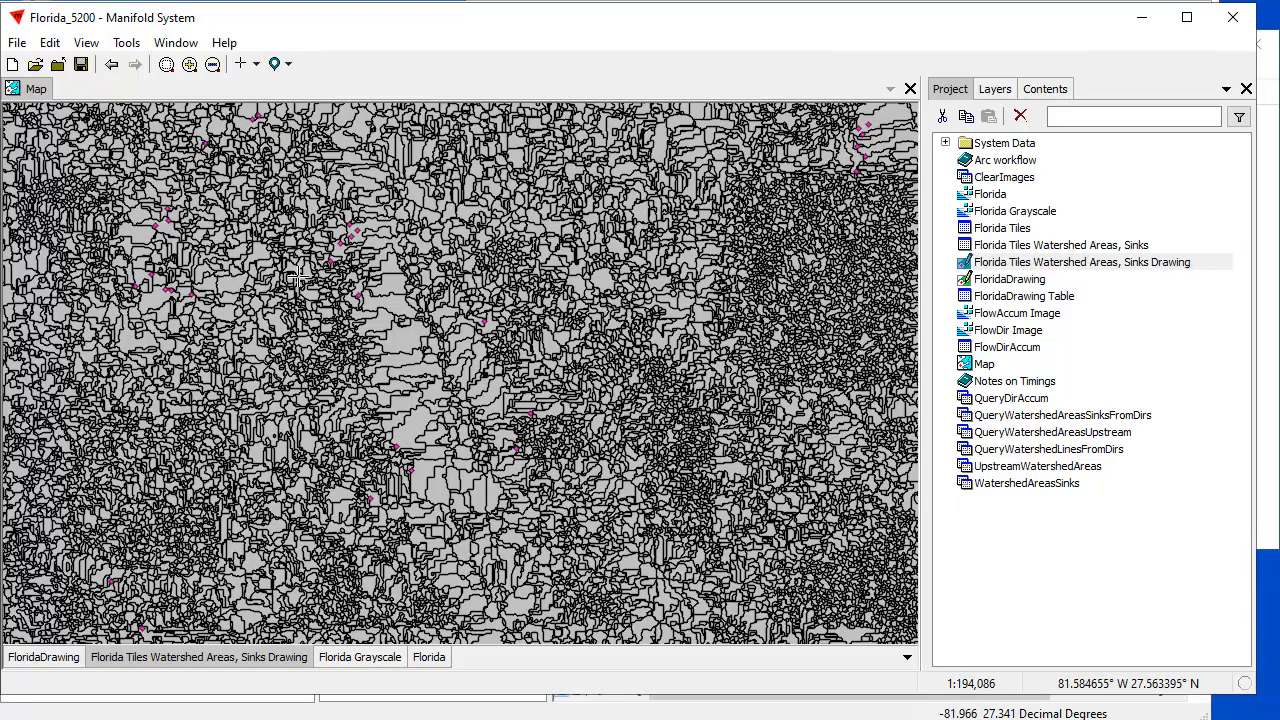
{"action": "scroll", "coordinate": [272, 255], "scroll_direction": "up", "scroll_amount": 2}
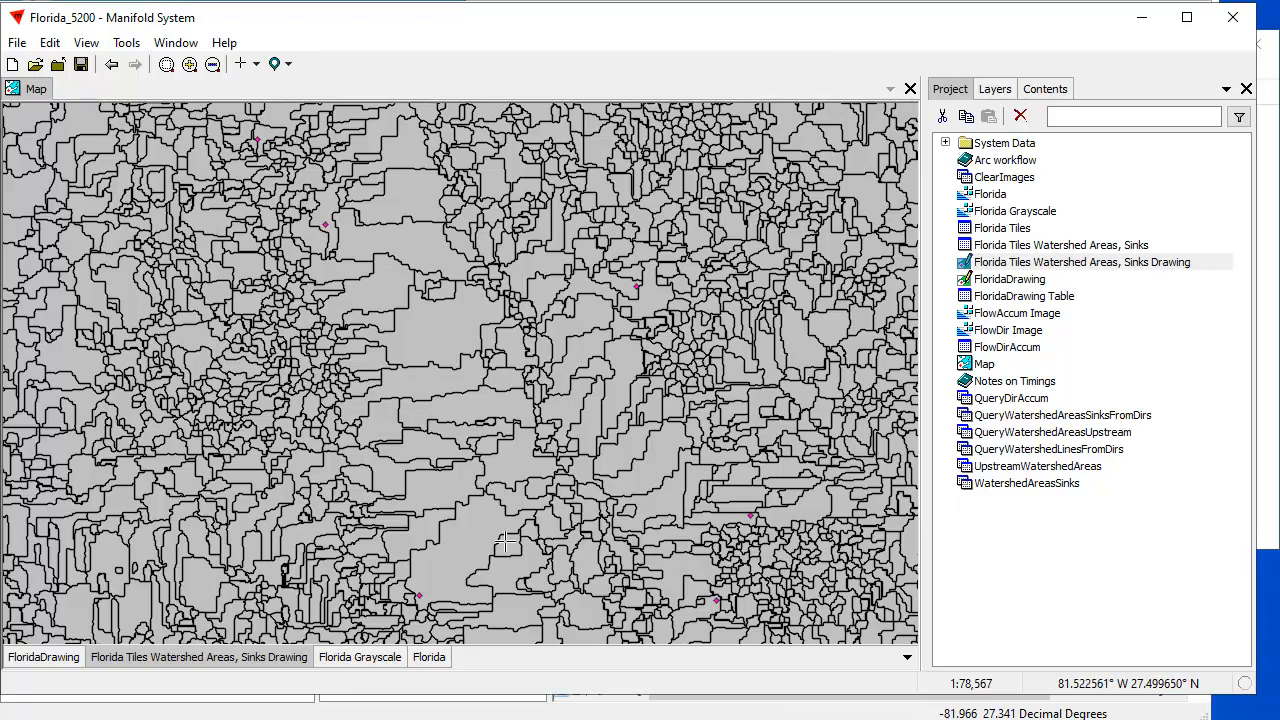
Switch to ArcMap, run the Hydrology Flow Direction tool on Florida.grd with the D8 type, and expand its result entry.
{"action": "left_click", "coordinate": [793, 714]}
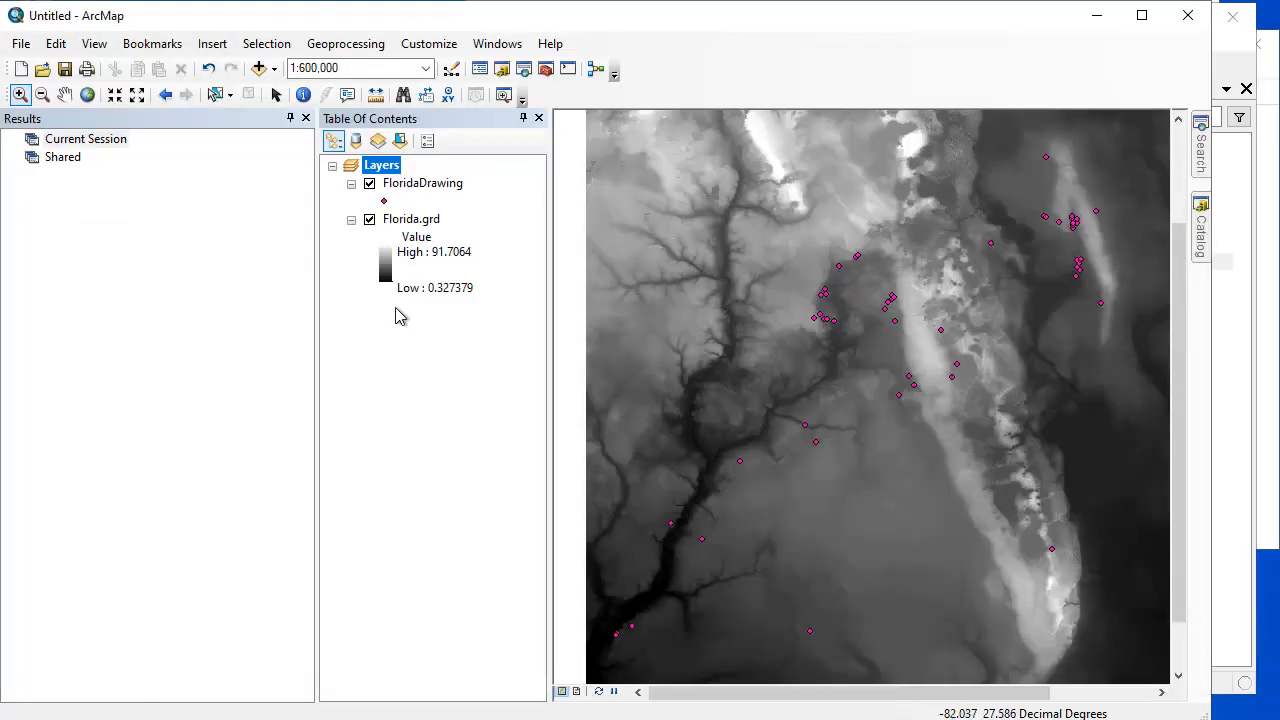
{"action": "mouse_move", "coordinate": [1201, 248]}
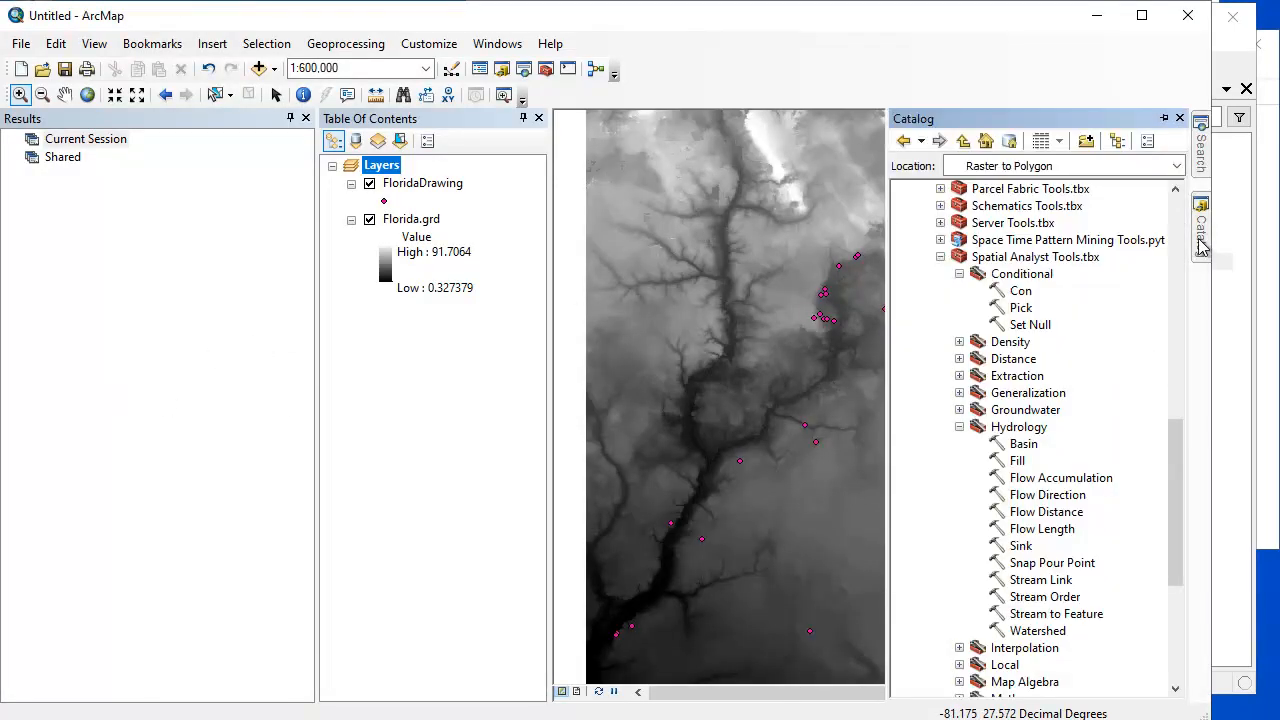
{"action": "left_click", "coordinate": [1082, 497]}
{"action": "double_click", "coordinate": [1050, 495]}
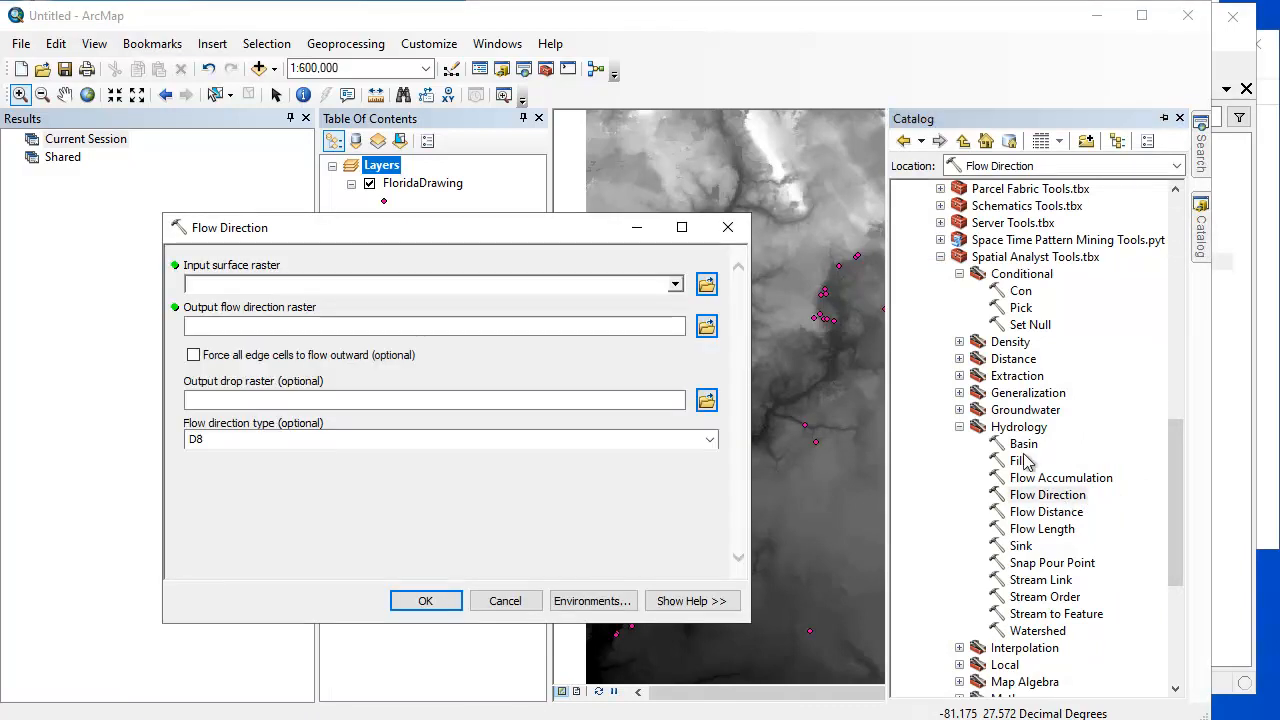
{"action": "left_click", "coordinate": [675, 286]}
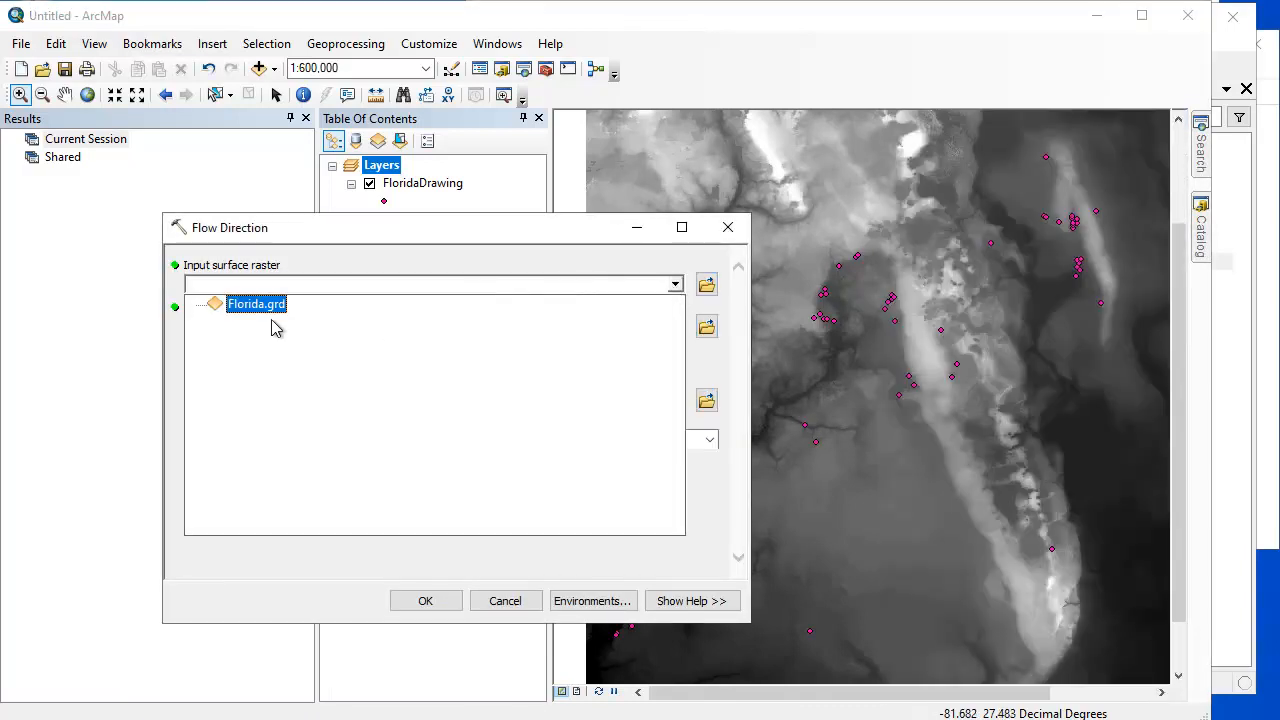
{"action": "left_click", "coordinate": [251, 294]}
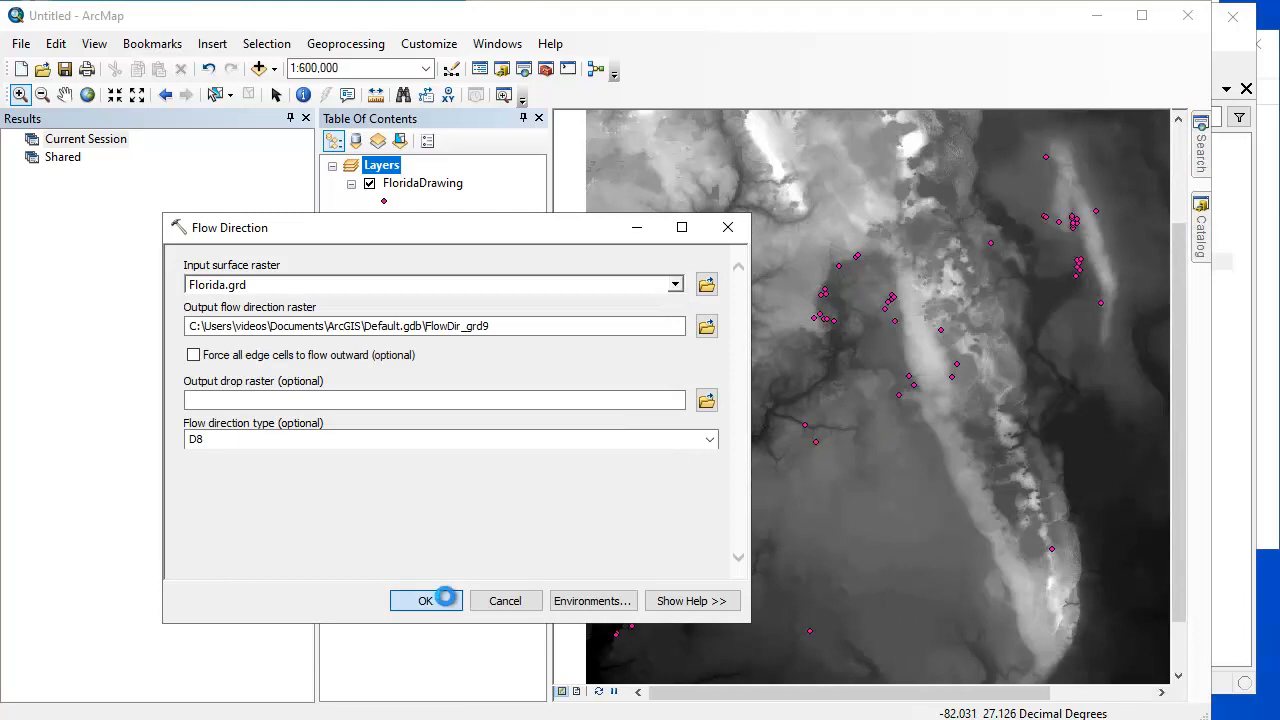
{"action": "left_click", "coordinate": [440, 602]}
{"action": "left_click", "coordinate": [33, 158]}
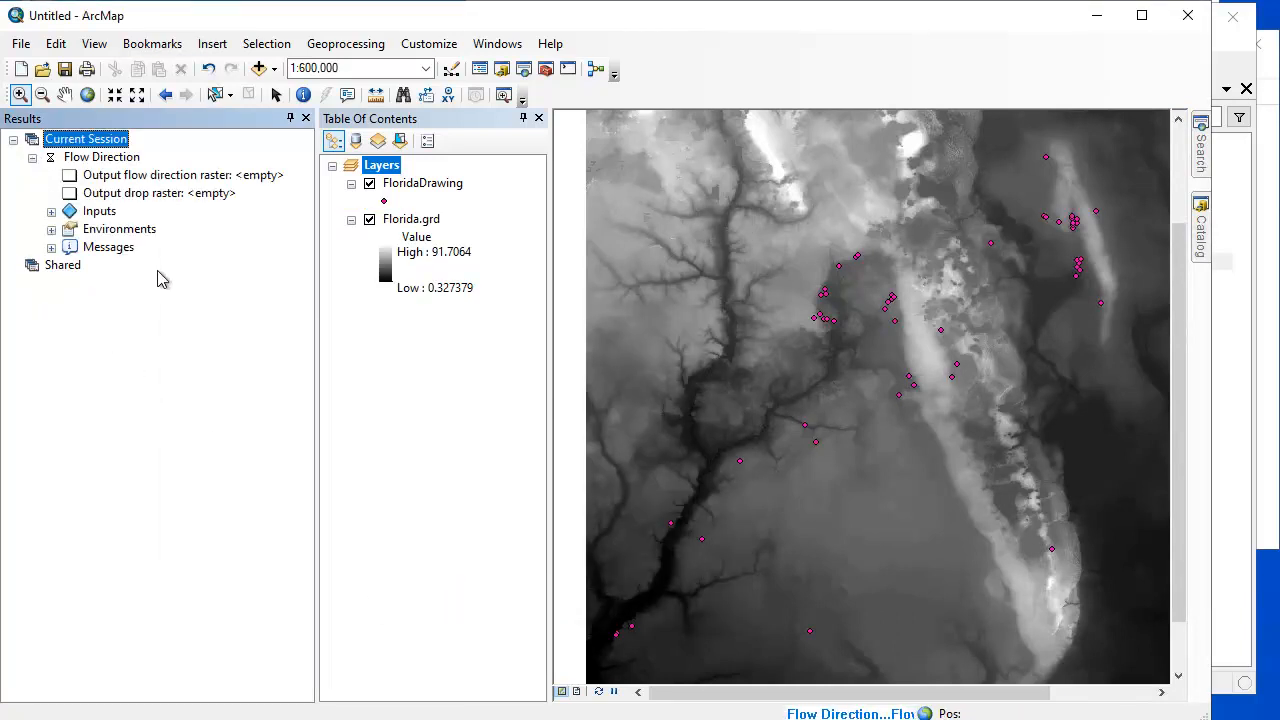
Check the Parallel Processing Factor in the geoprocessing environment settings without changing it.
{"action": "left_click", "coordinate": [340, 46]}
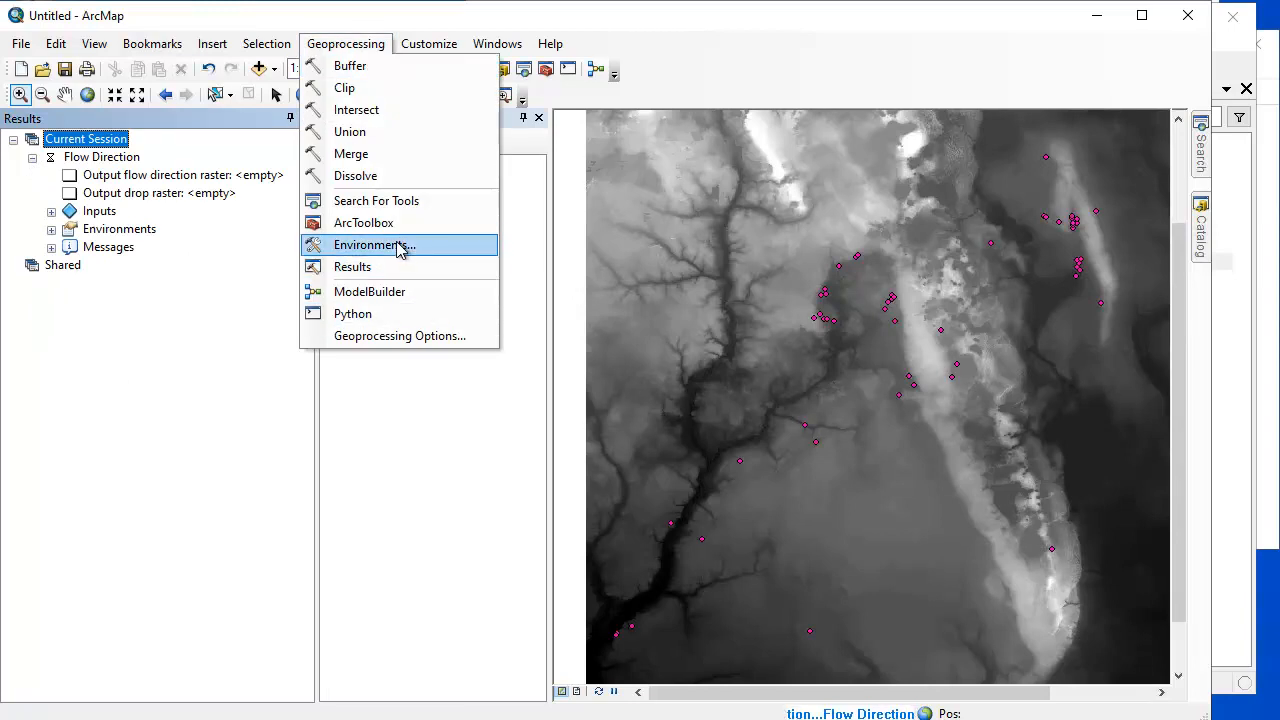
{"action": "left_click", "coordinate": [401, 246]}
{"action": "scroll", "coordinate": [350, 500], "scroll_direction": "down", "scroll_amount": 3}
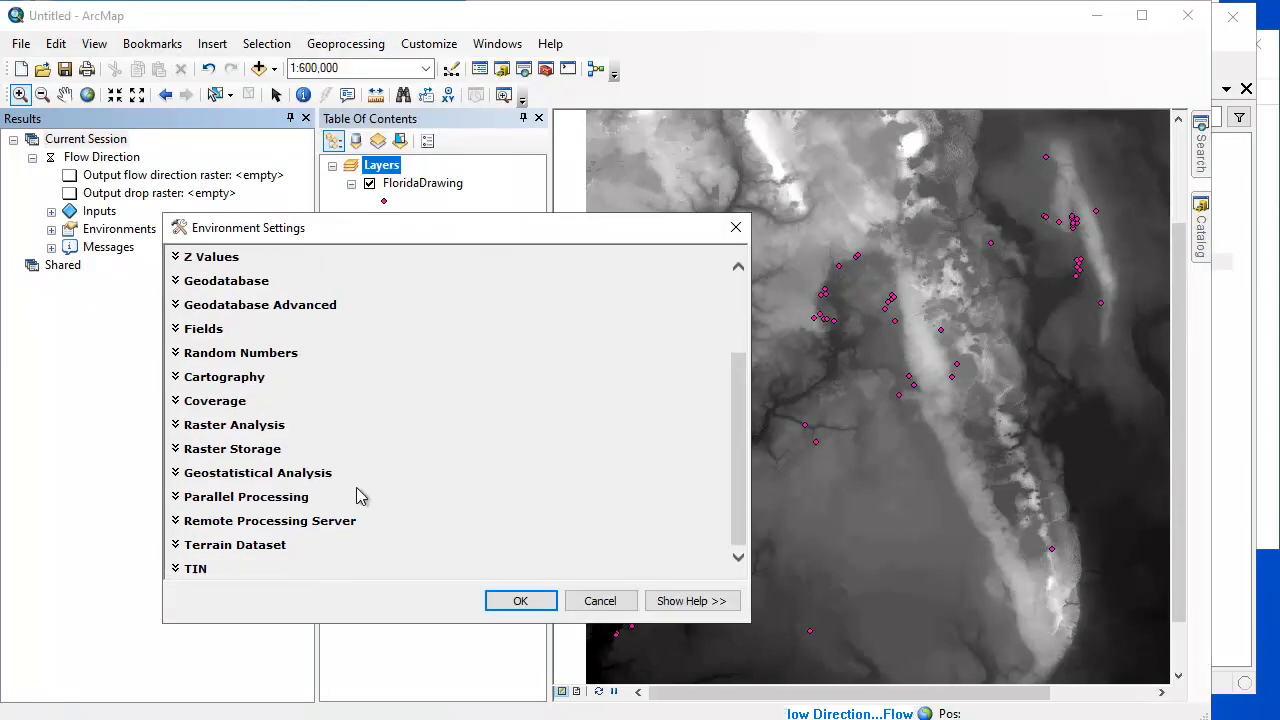
{"action": "left_click", "coordinate": [178, 498]}
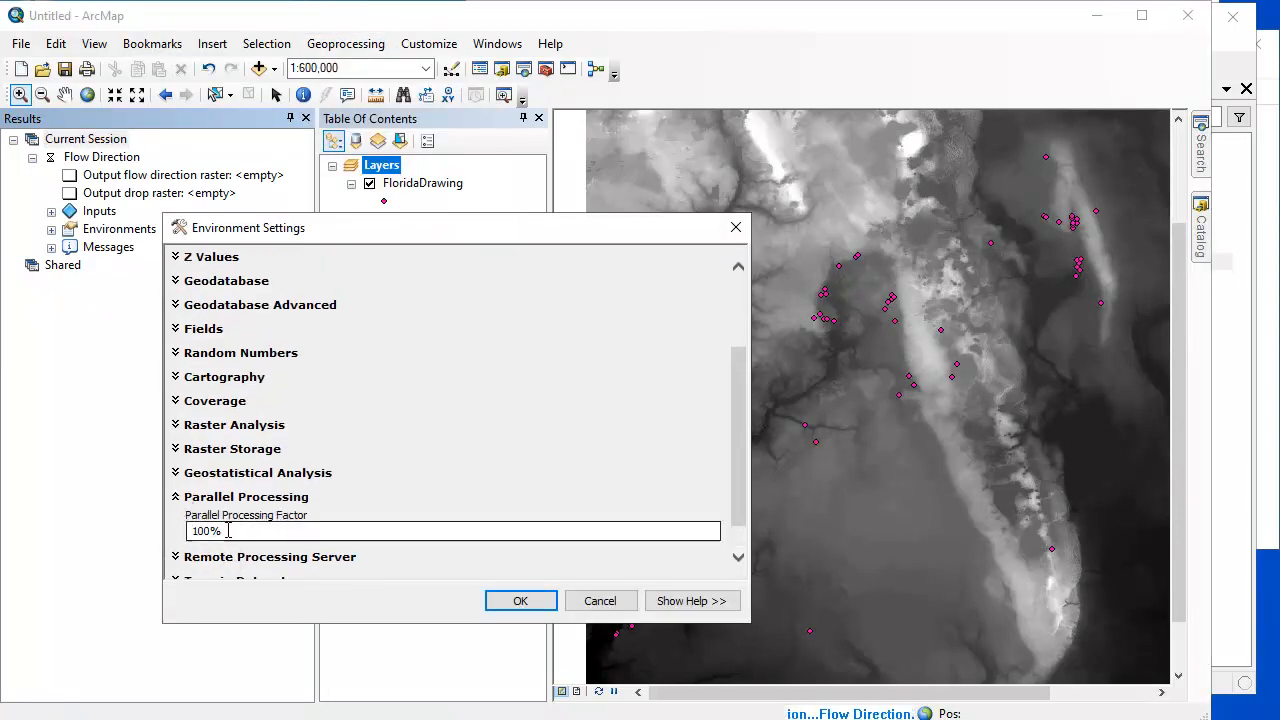
{"action": "left_click", "coordinate": [600, 603]}
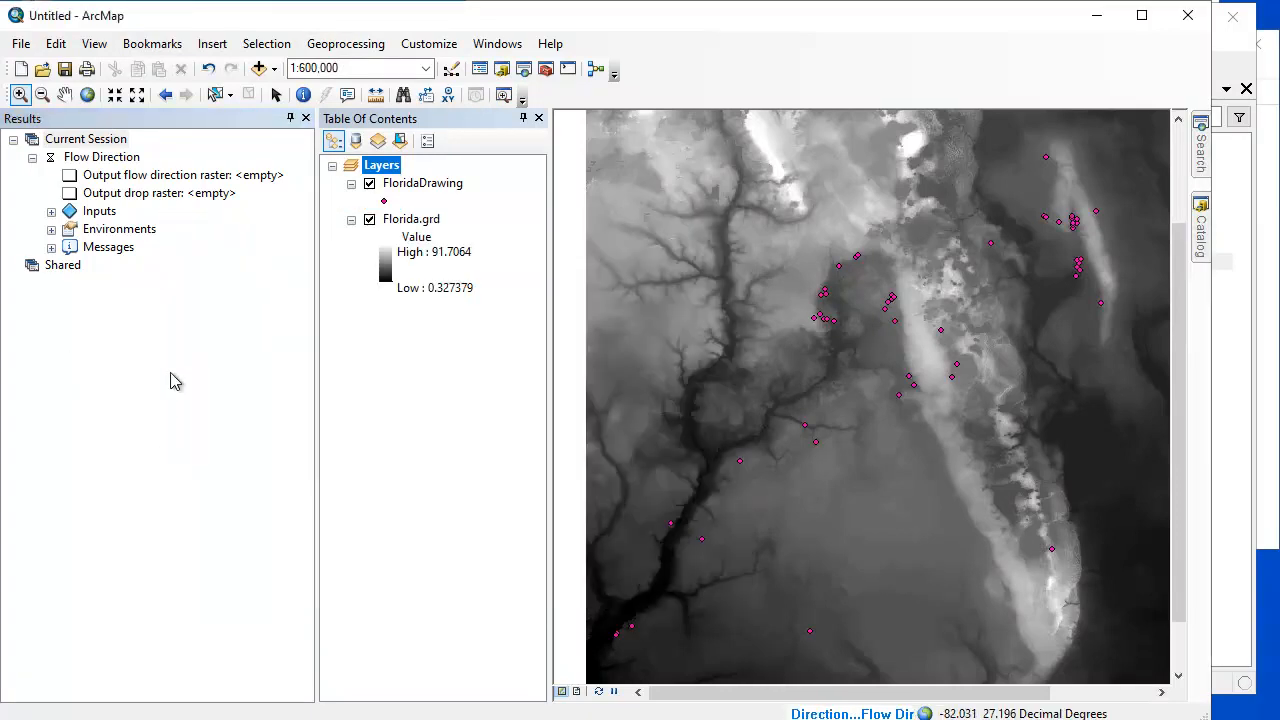
Expand the Flow Direction messages to follow its progress, and look over the Hydrology tools in the catalog.
{"action": "left_click", "coordinate": [51, 247]}
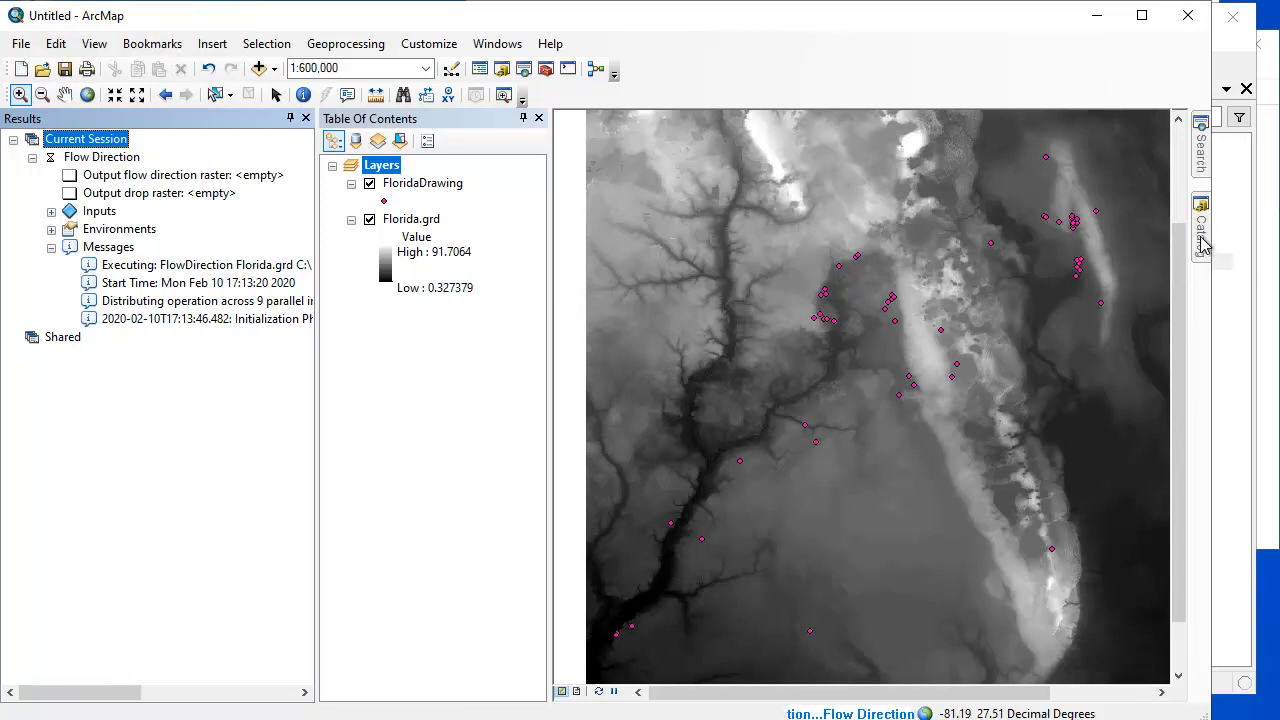
{"action": "mouse_move", "coordinate": [1210, 248]}
{"action": "left_click_drag", "start_coordinate": [1178, 558], "coordinate": [1184, 640]}
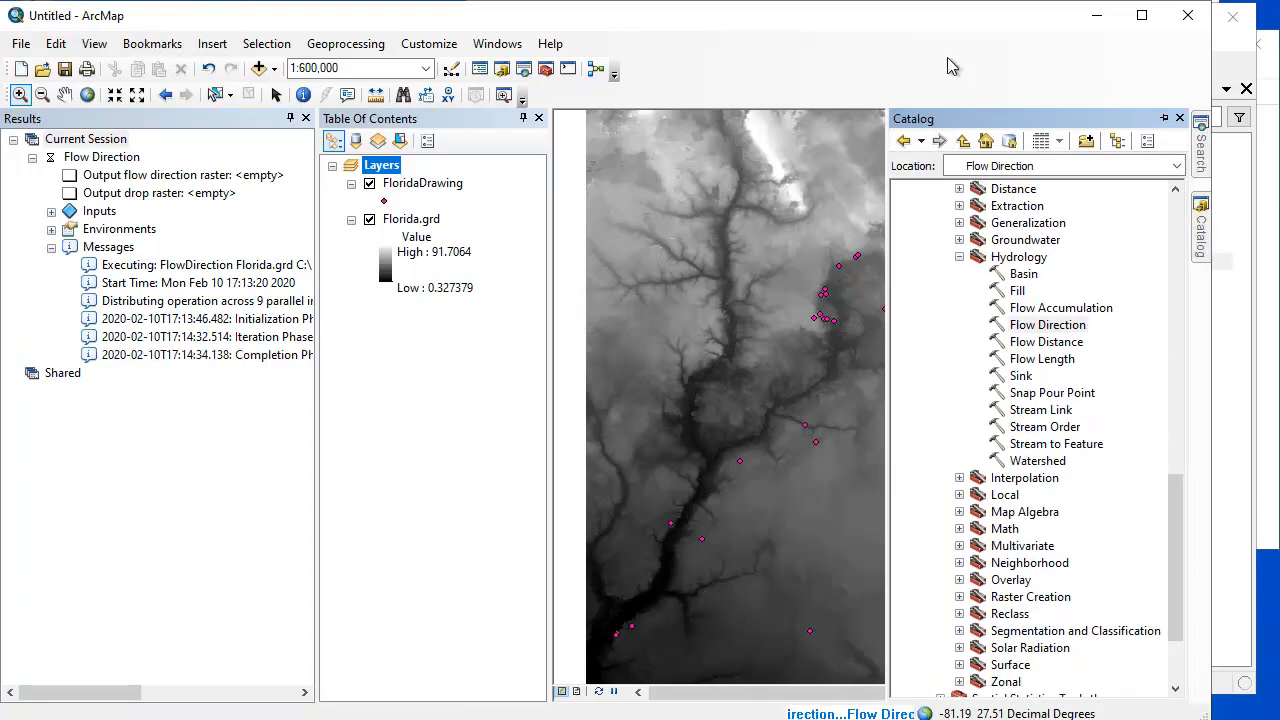
{"action": "left_click", "coordinate": [193, 435]}
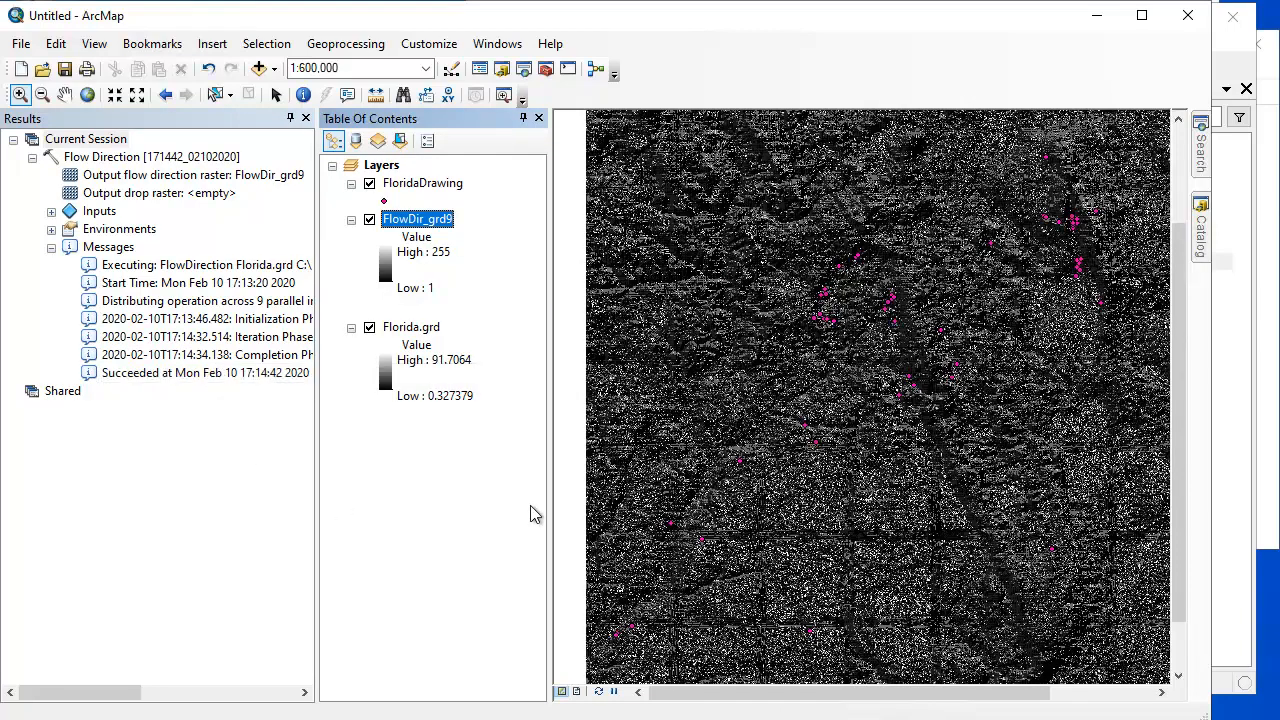
Run the Hydrology Basin tool with FlowDir_grd9 as the input flow direction raster.
{"action": "left_click", "coordinate": [1205, 248]}
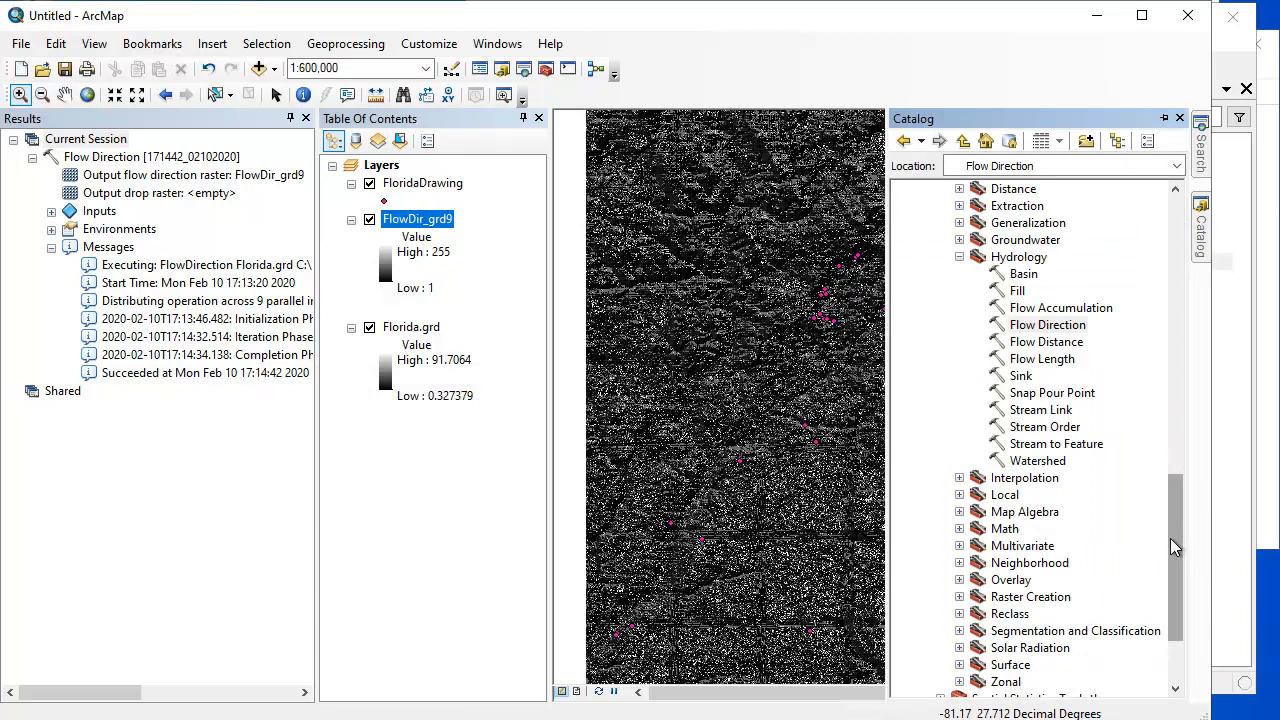
{"action": "double_click", "coordinate": [1022, 274]}
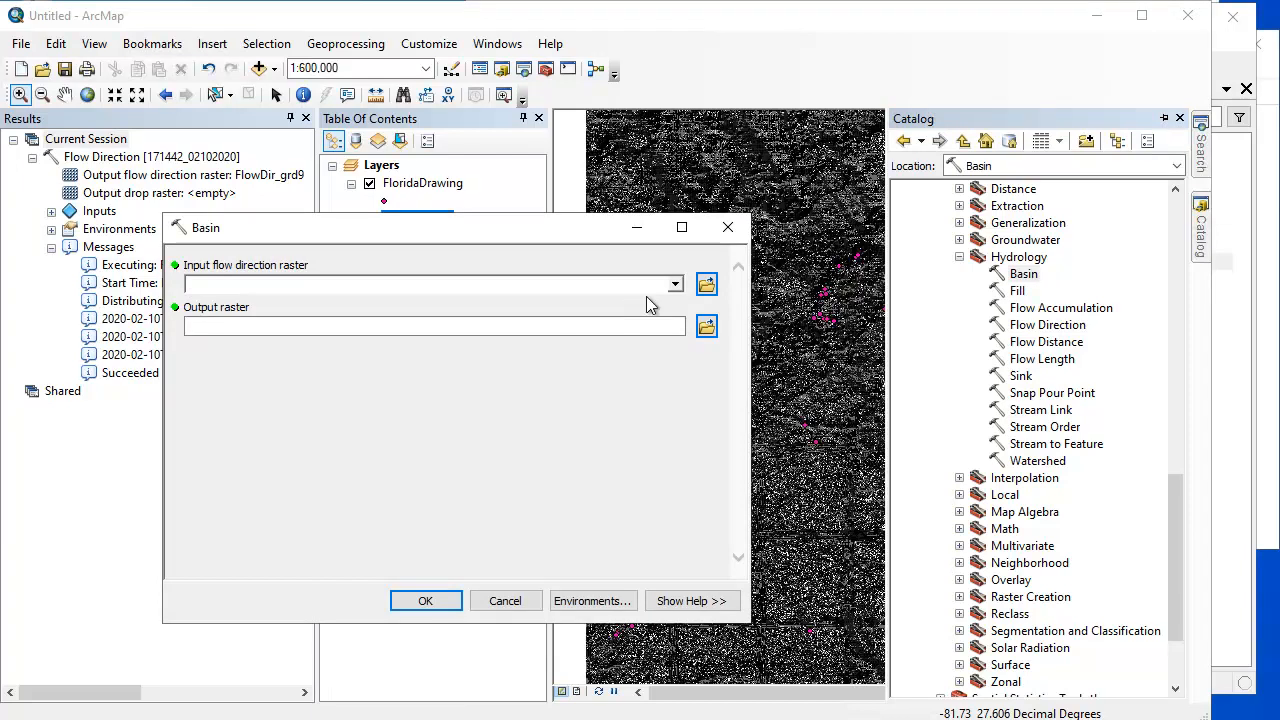
{"action": "left_click", "coordinate": [676, 285]}
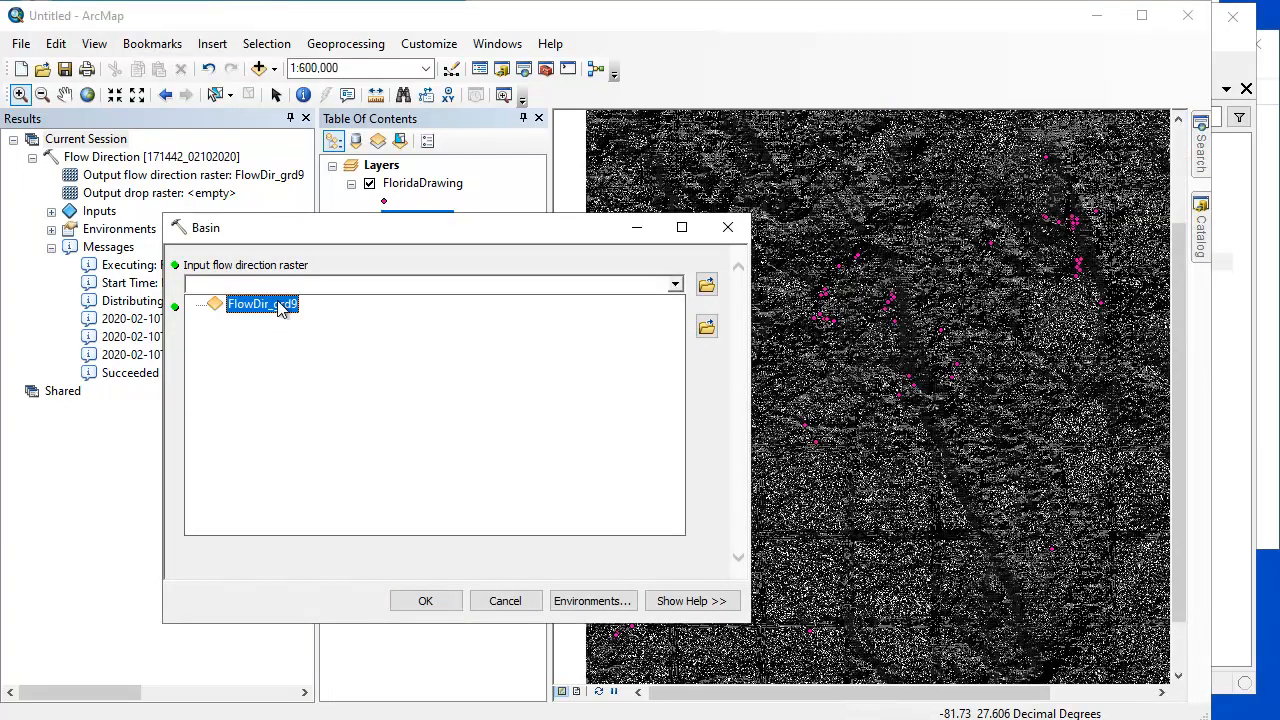
{"action": "left_click", "coordinate": [281, 304]}
{"action": "left_click", "coordinate": [426, 602]}
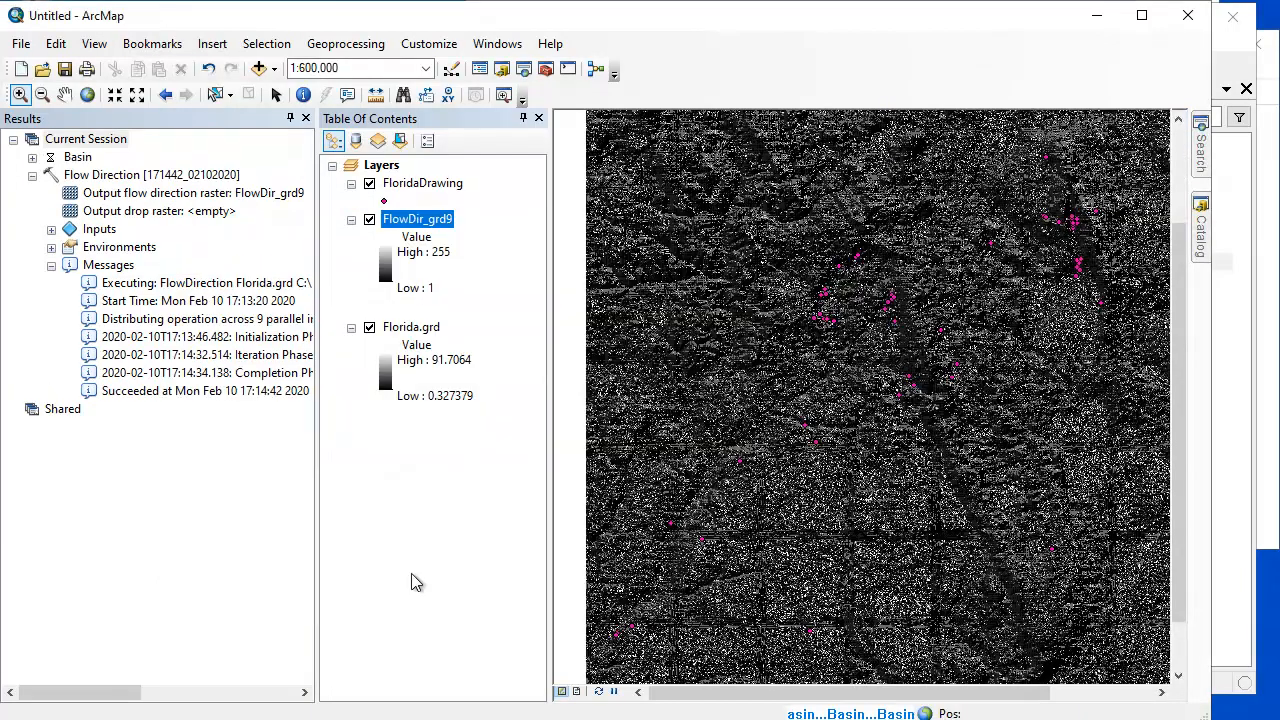
Expand the Basin result entry and its messages to check the processing start and finish times.
{"action": "left_click", "coordinate": [32, 157]}
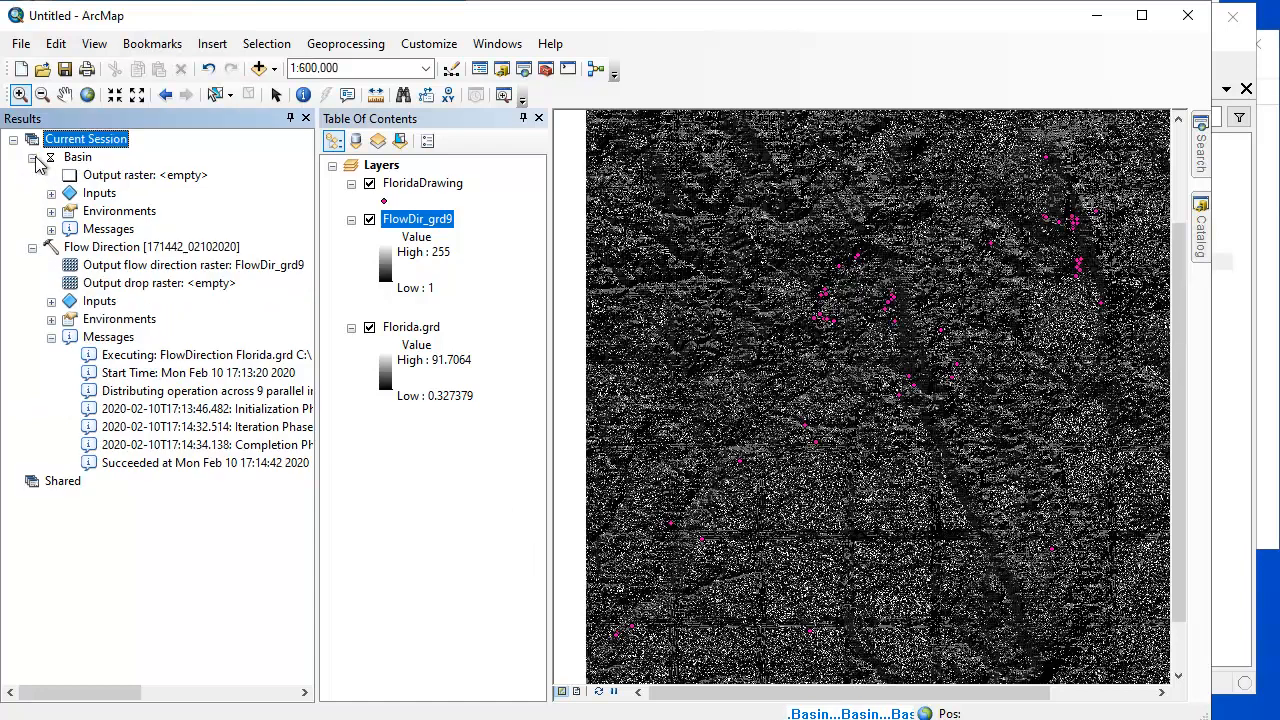
{"action": "left_click", "coordinate": [51, 229]}
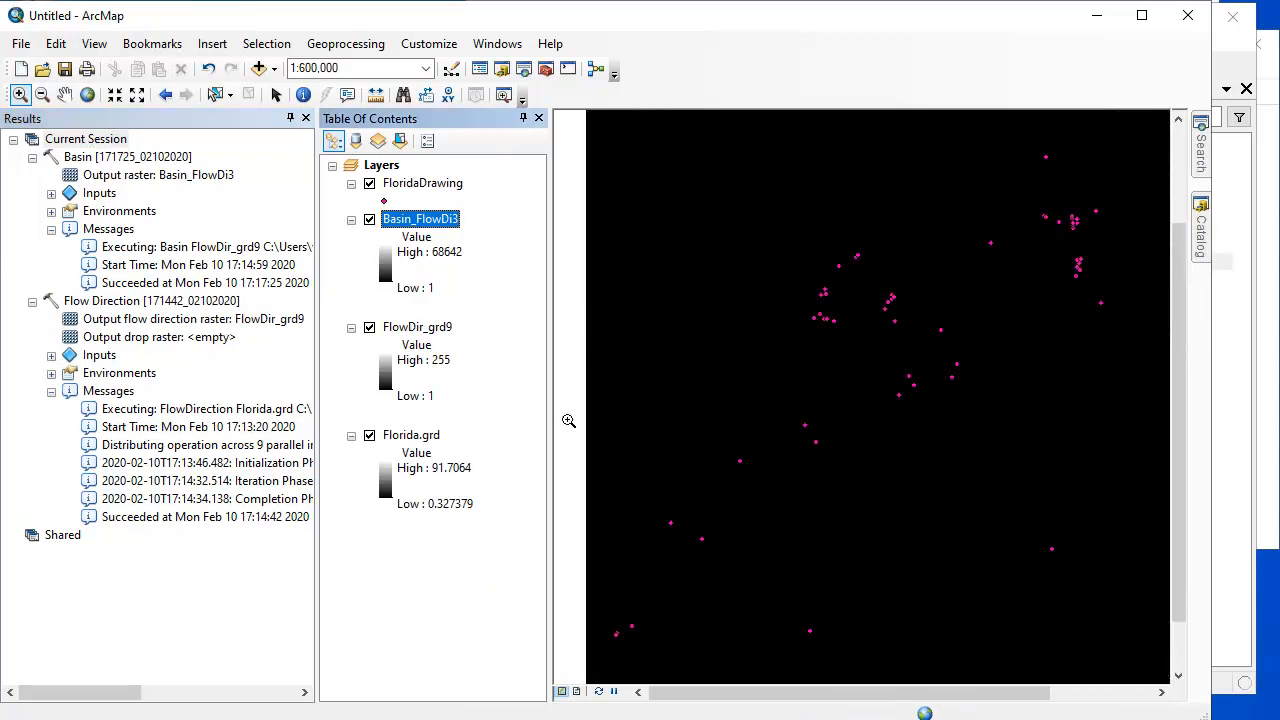
{"action": "mouse_move", "coordinate": [293, 287]}
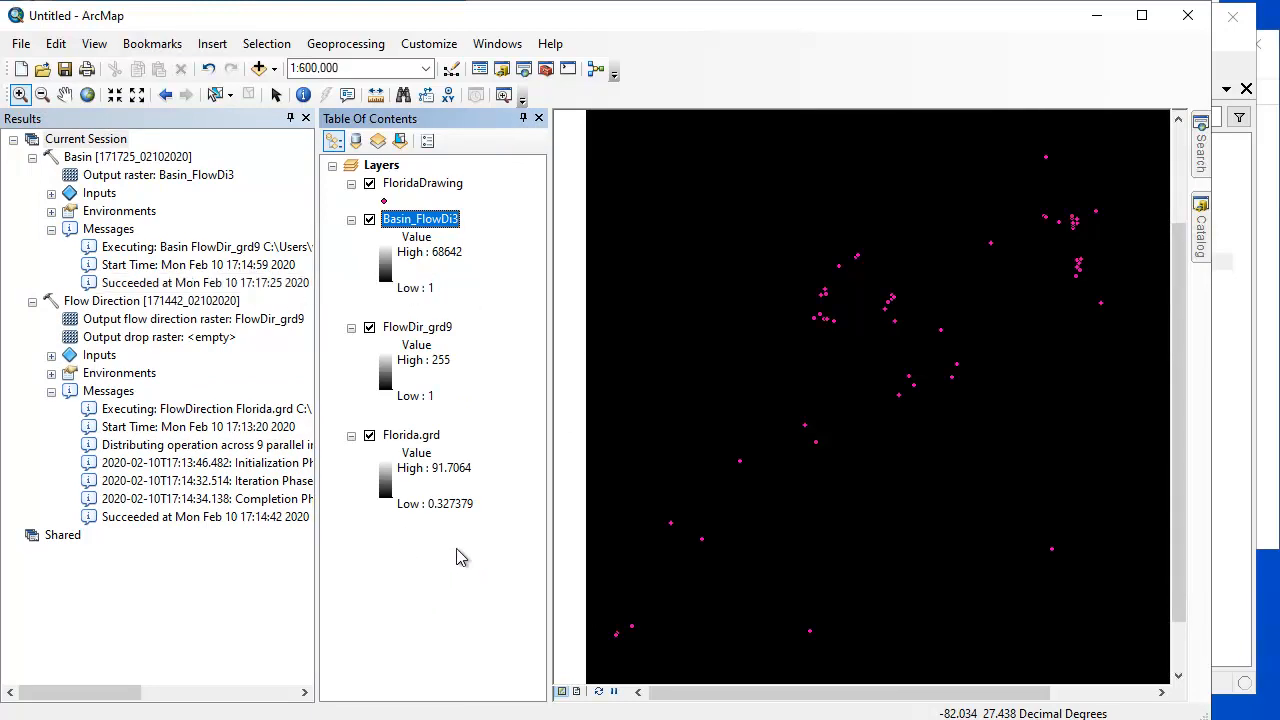
Run Raster to Polygon on Basin_FlowDi3 with the Value field and output RasterT_Basin_F3, and expand the tool's result messages.
{"action": "left_click", "coordinate": [1203, 248]}
{"action": "left_click_drag", "start_coordinate": [1175, 597], "coordinate": [1175, 335]}
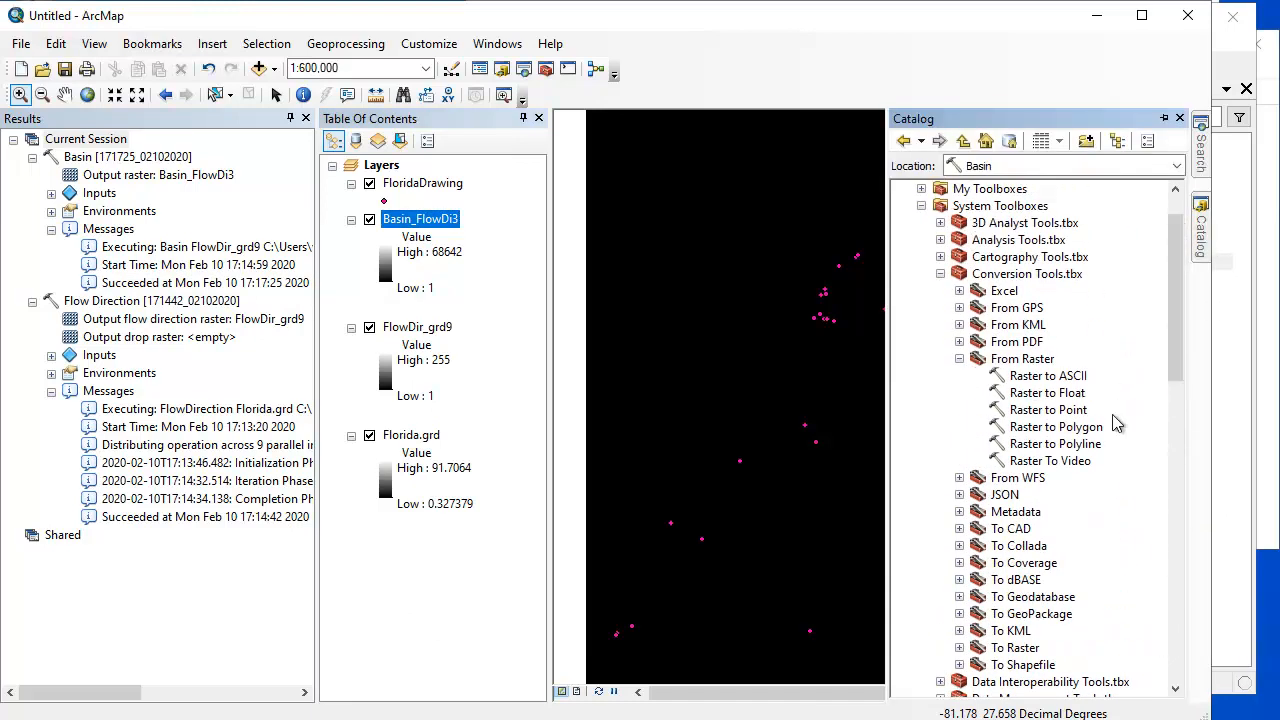
{"action": "double_click", "coordinate": [1084, 430]}
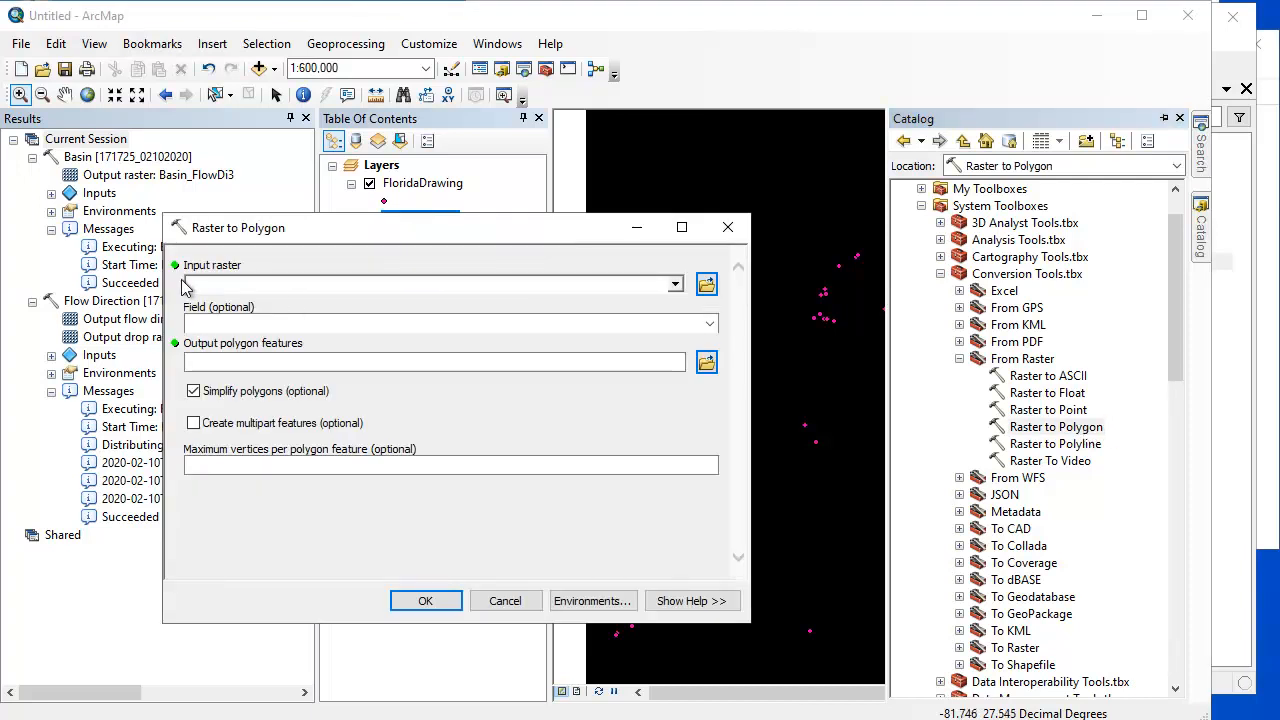
{"action": "left_click", "coordinate": [675, 284]}
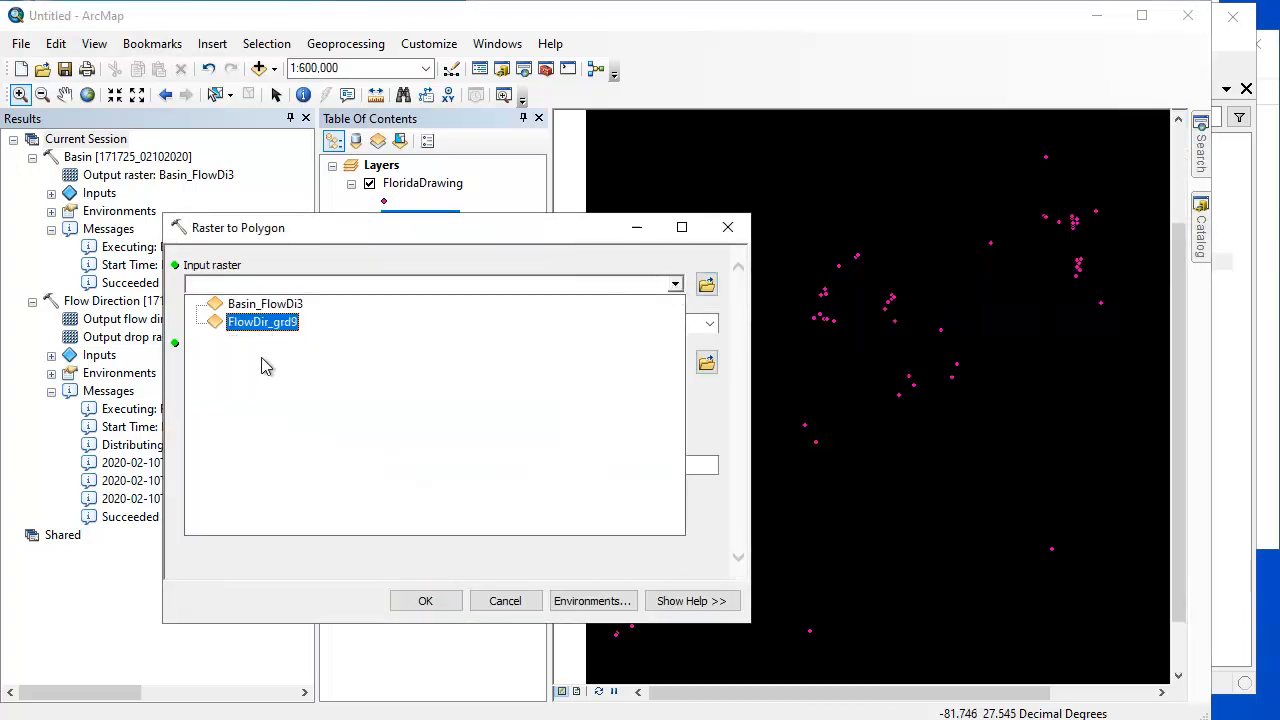
{"action": "left_click", "coordinate": [288, 305]}
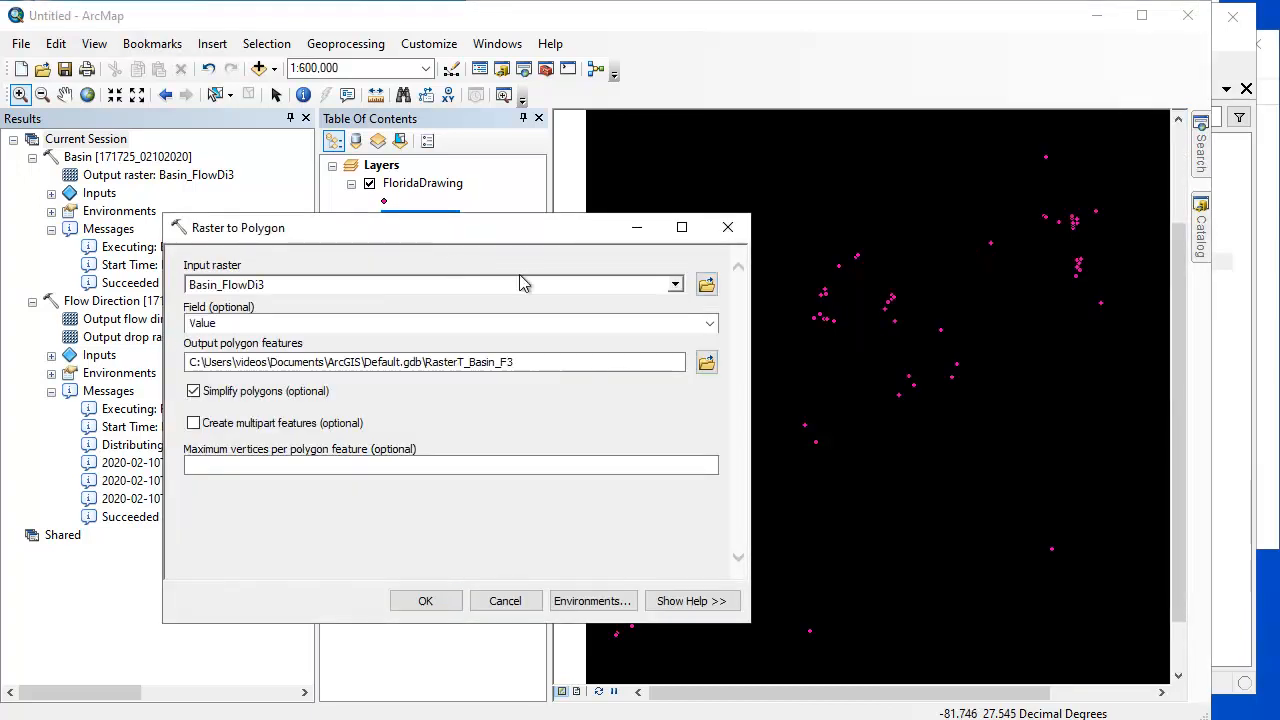
{"action": "left_click", "coordinate": [426, 601]}
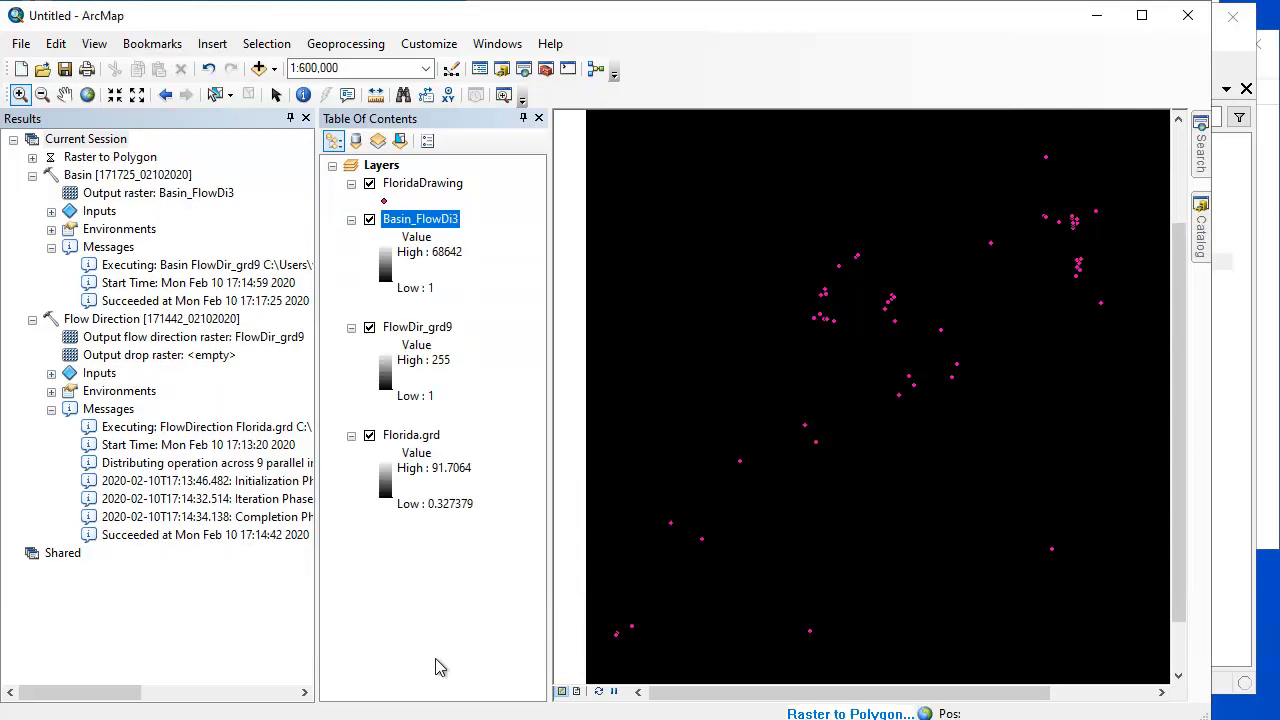
{"action": "left_click", "coordinate": [32, 157]}
{"action": "left_click", "coordinate": [51, 229]}
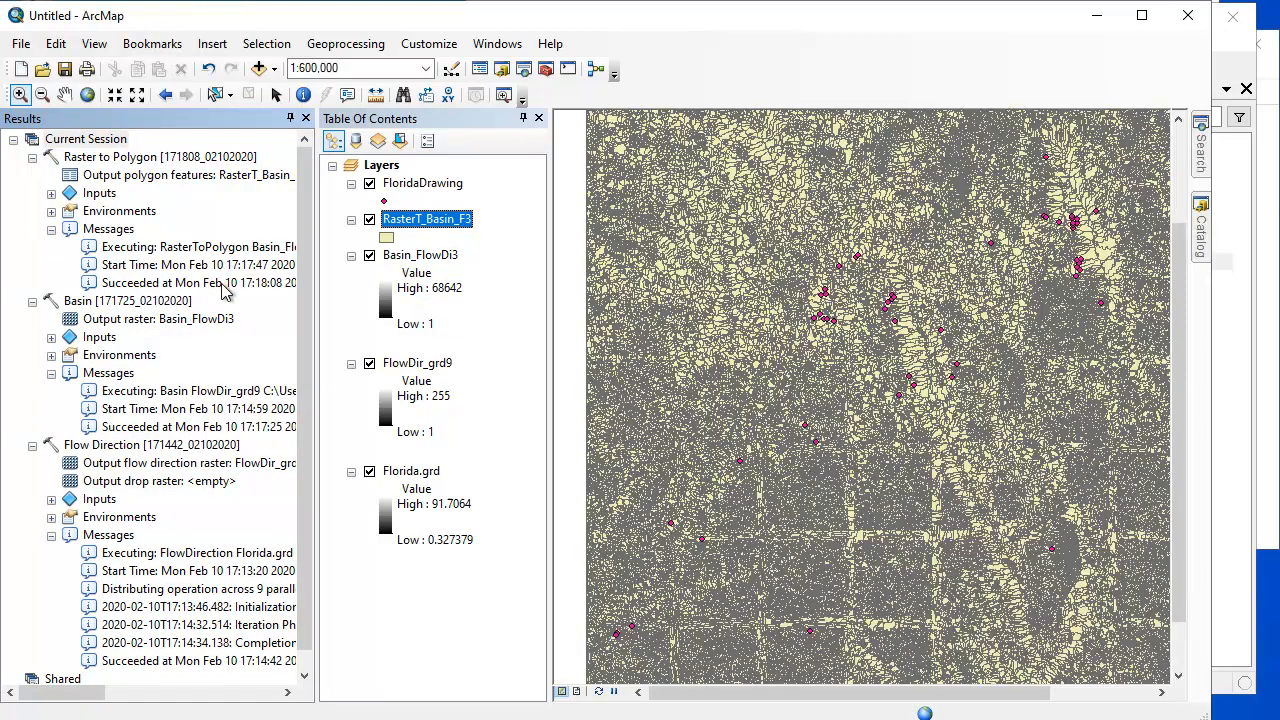
Zoom in on the RasterT_Basin_F3 polygons to examine the individual watershed outlines.
{"action": "right_click", "coordinate": [944, 377]}
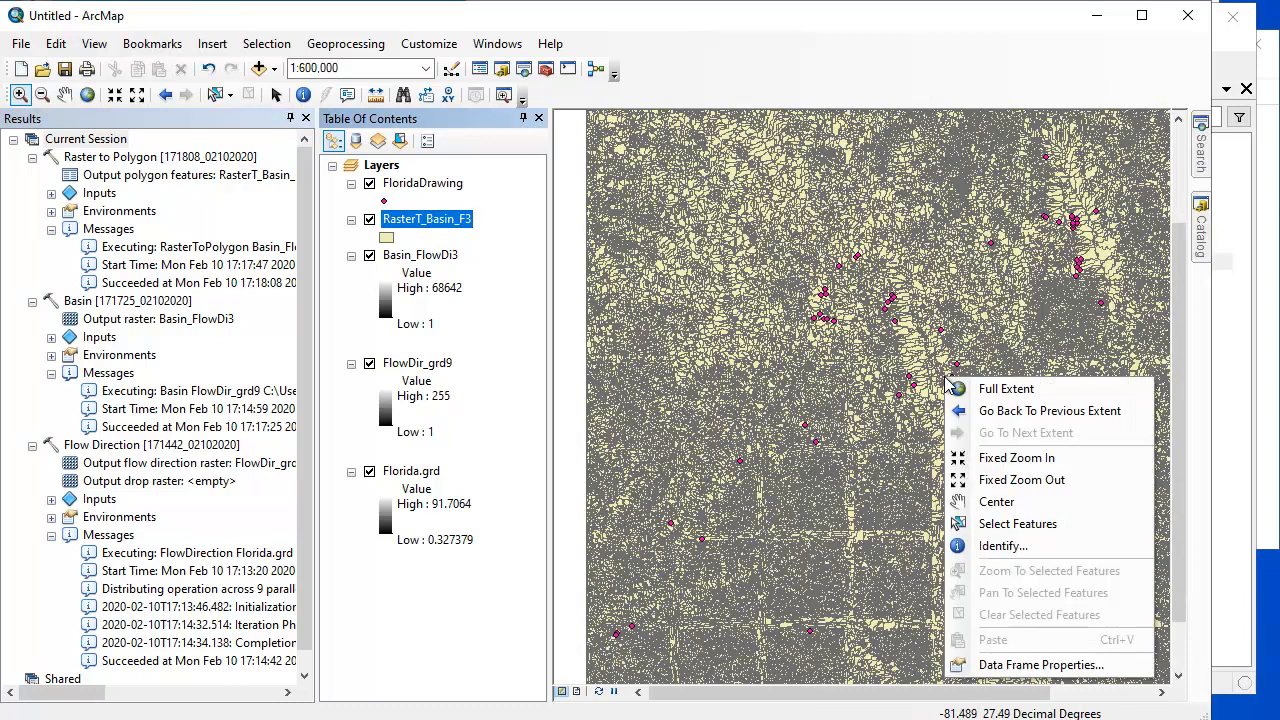
{"action": "left_click", "coordinate": [865, 311]}
{"action": "left_click_drag", "start_coordinate": [800, 288], "coordinate": [968, 402]}
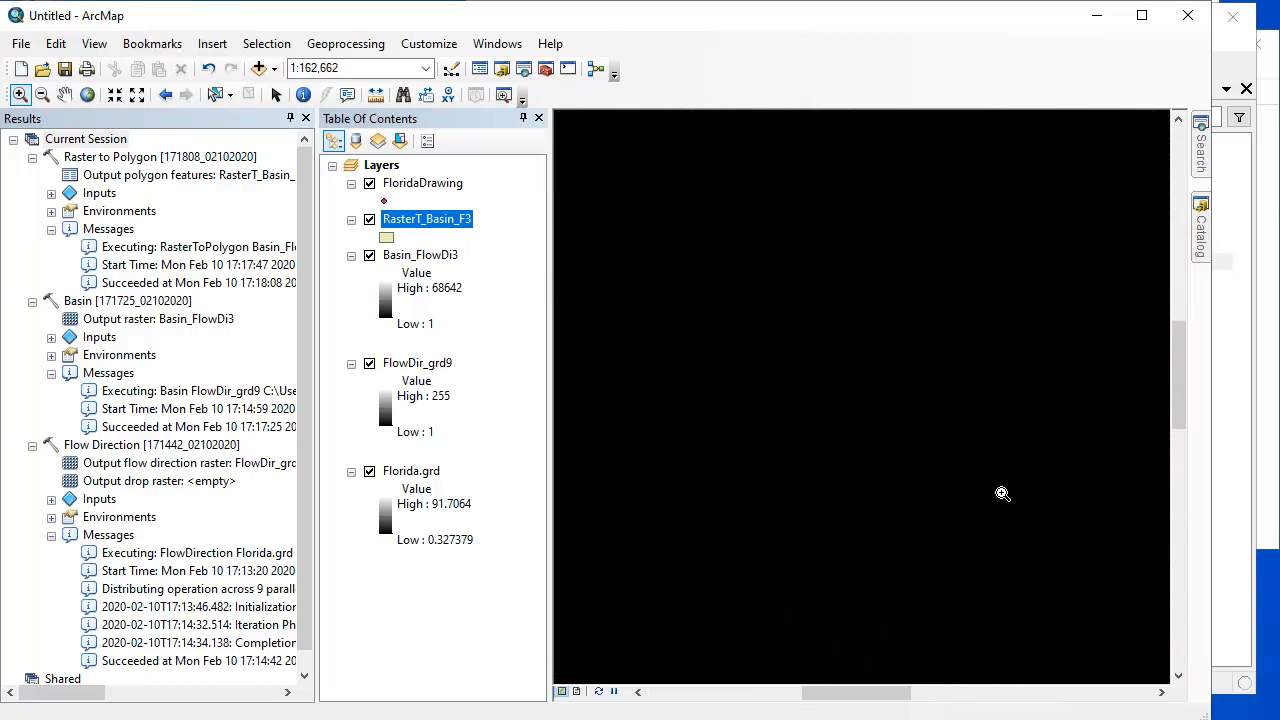
{"action": "left_click_drag", "start_coordinate": [821, 264], "coordinate": [1100, 546]}
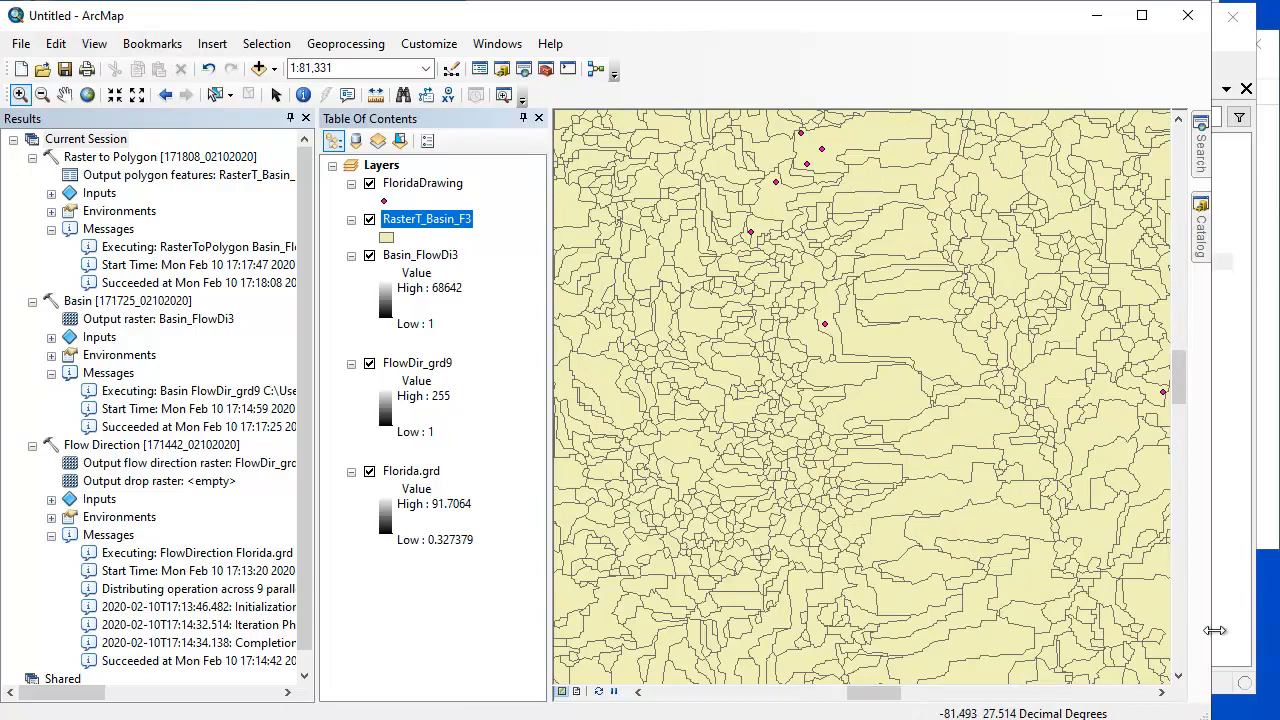
Switch to Manifold System and set the area border width of the Florida Tiles Watershed Areas, Sinks Drawing to 0.5.
{"action": "left_click", "coordinate": [1244, 640]}
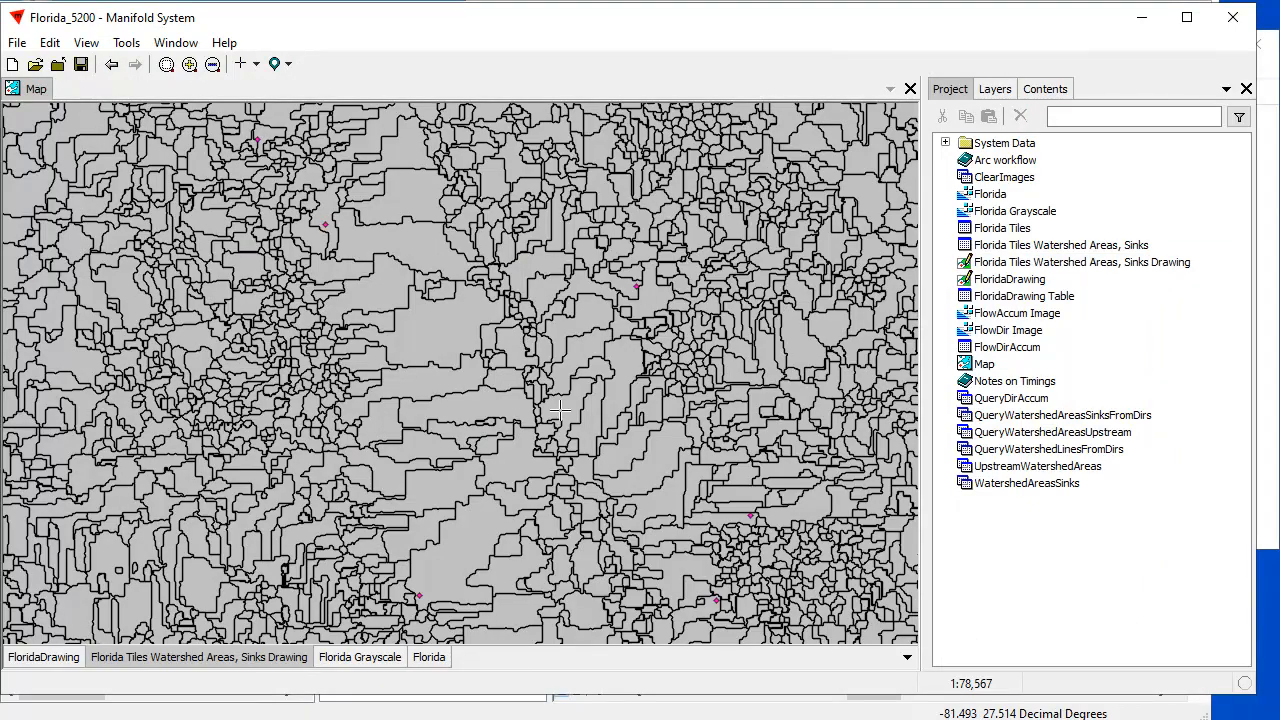
{"action": "left_click", "coordinate": [1046, 90]}
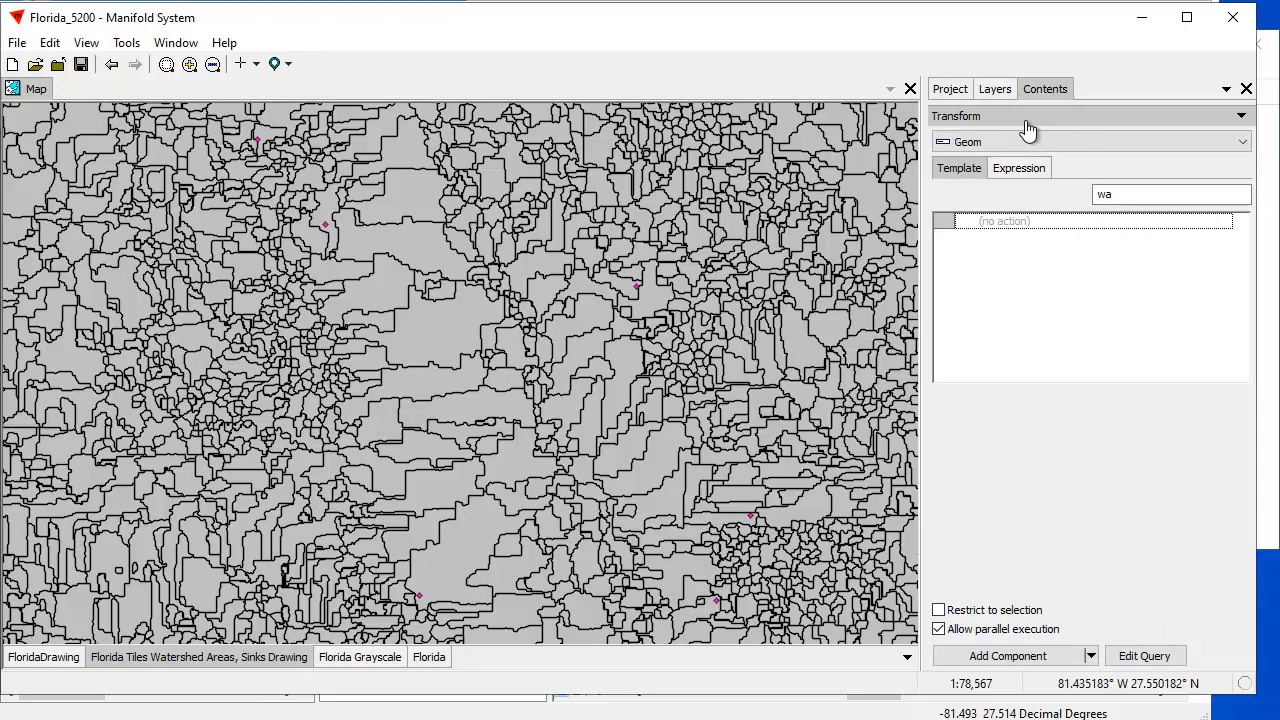
{"action": "left_click", "coordinate": [1020, 120]}
{"action": "left_click", "coordinate": [1000, 203]}
{"action": "left_click", "coordinate": [1218, 195]}
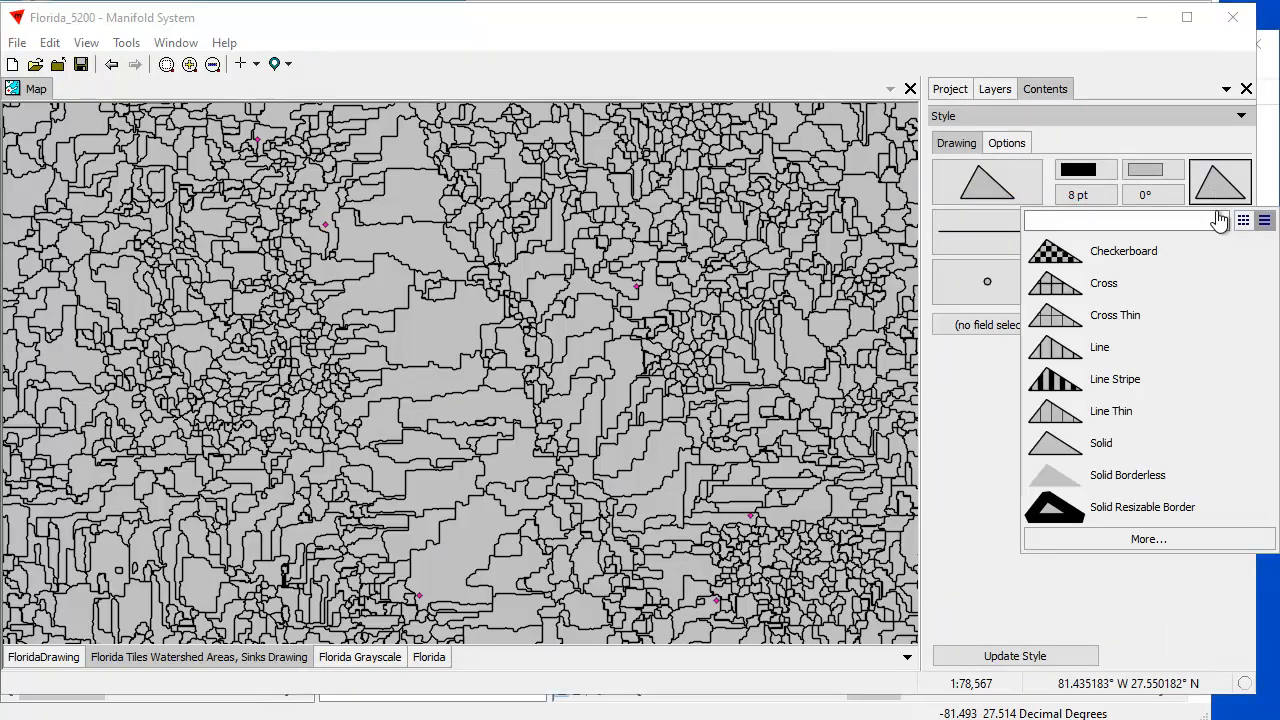
{"action": "left_click", "coordinate": [1094, 536]}
{"action": "left_click", "coordinate": [548, 140]}
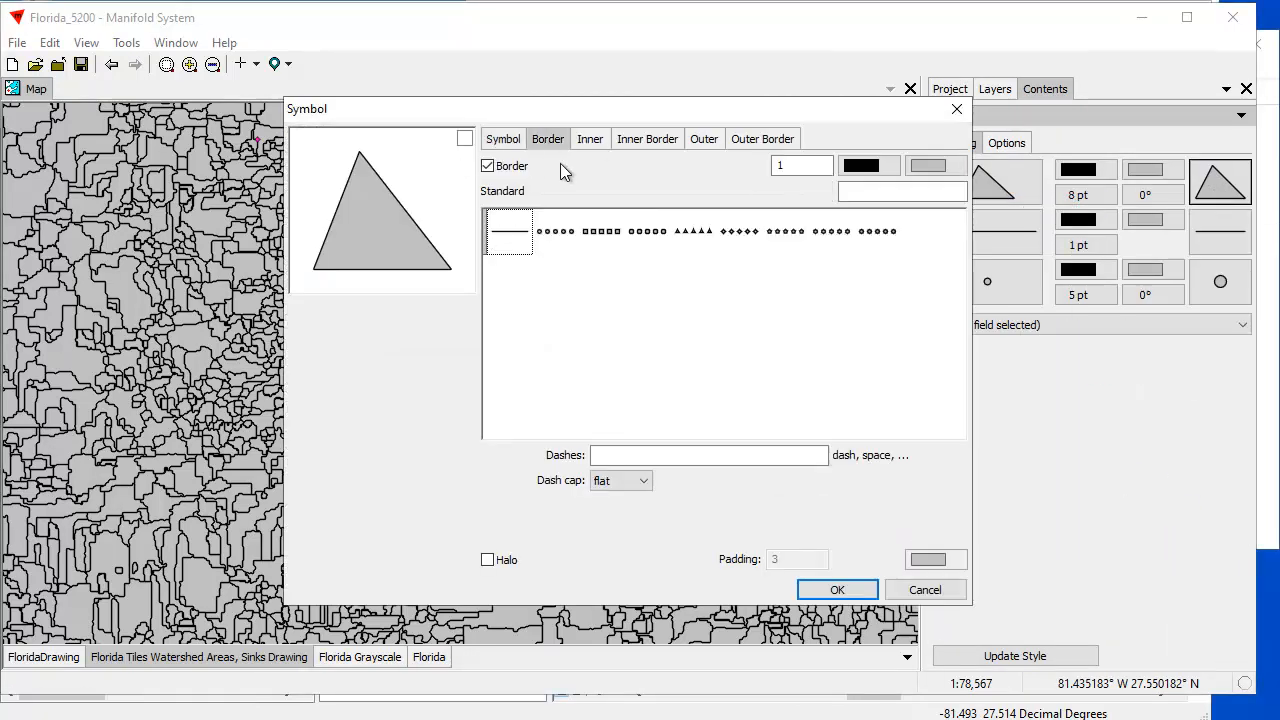
{"action": "double_click", "coordinate": [800, 166]}
{"action": "type", "text": ".5"}
{"action": "left_click", "coordinate": [837, 590]}
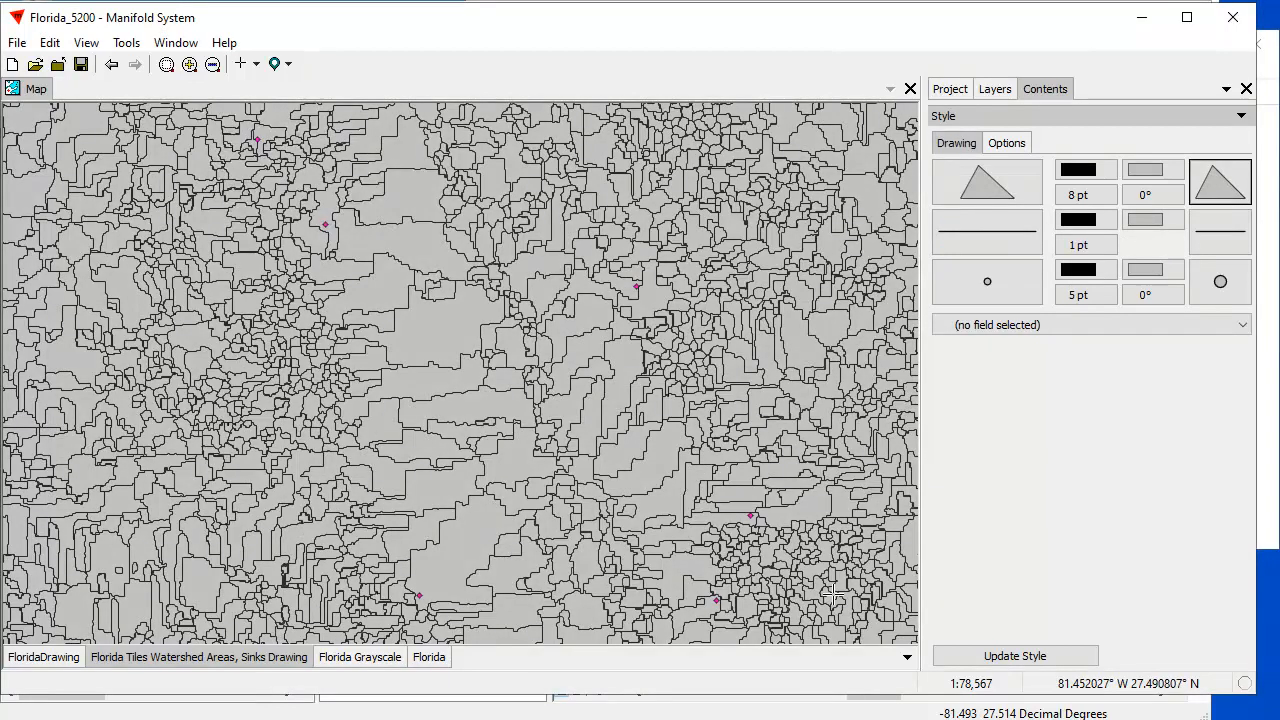
Fill the watershed areas with a light tan color and compare them with the polygons in ArcMap.
{"action": "left_click", "coordinate": [1142, 172]}
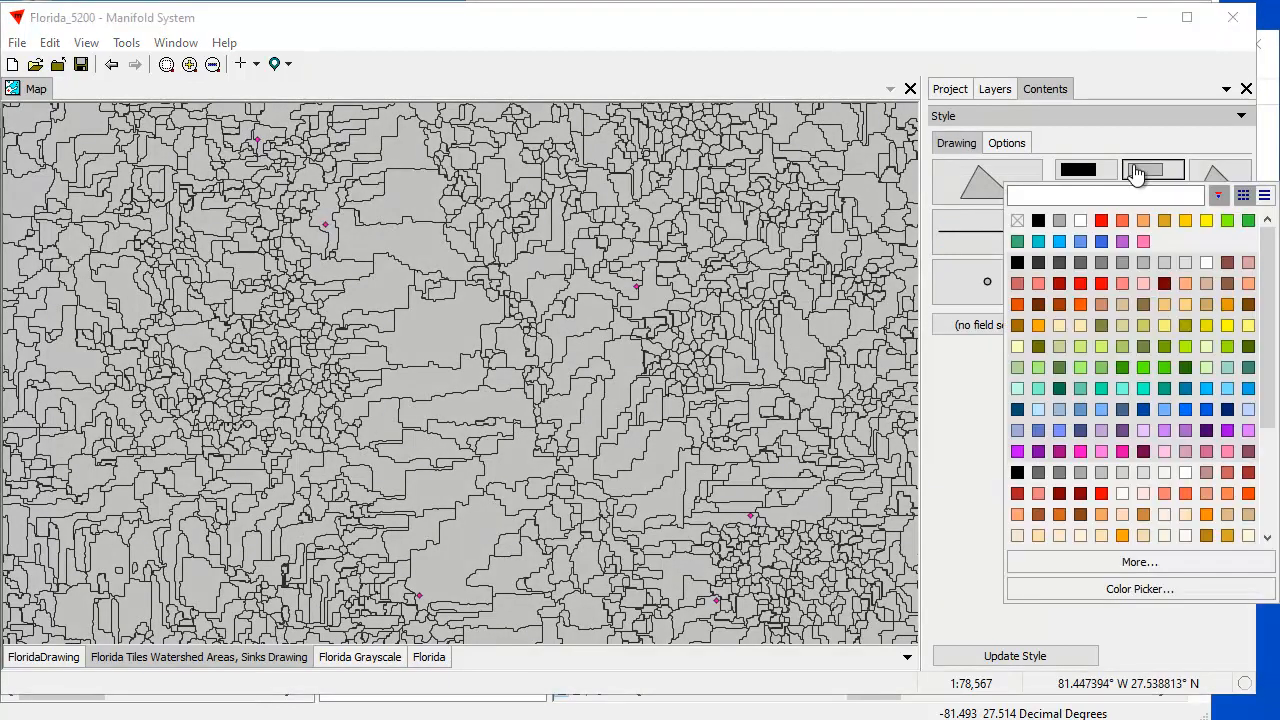
{"action": "left_click", "coordinate": [1081, 325]}
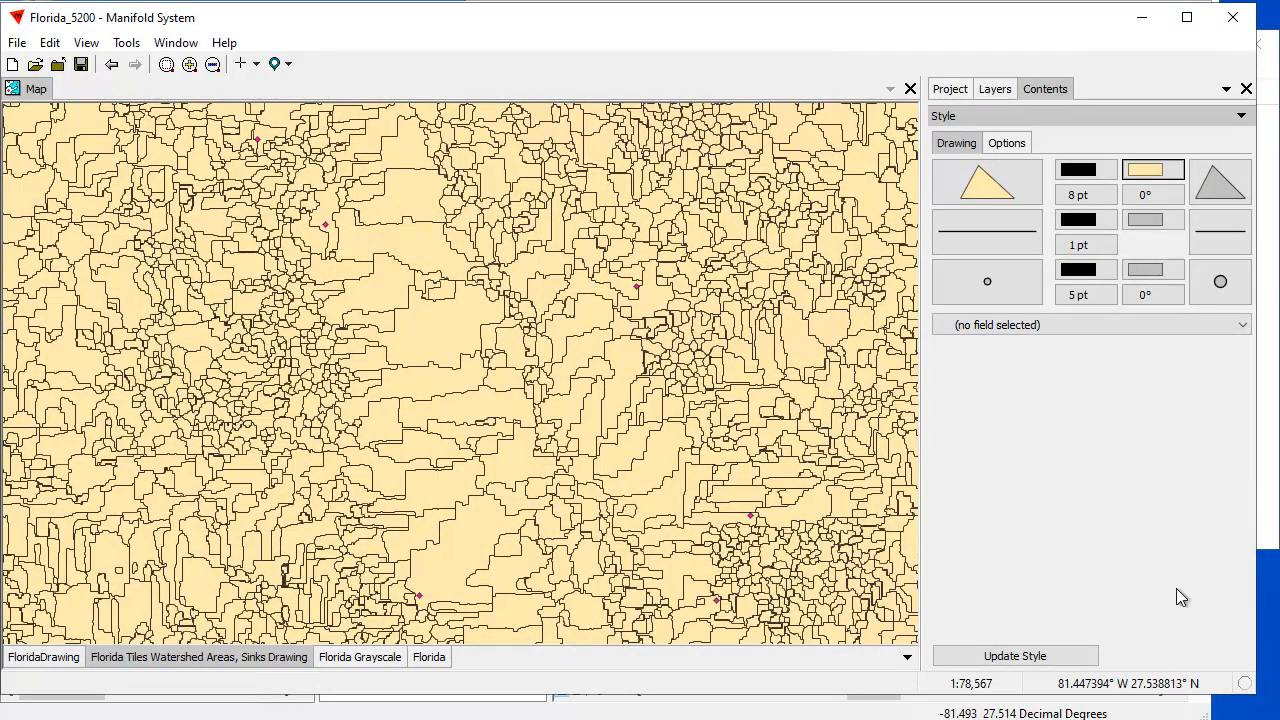
{"action": "left_click", "coordinate": [758, 712]}
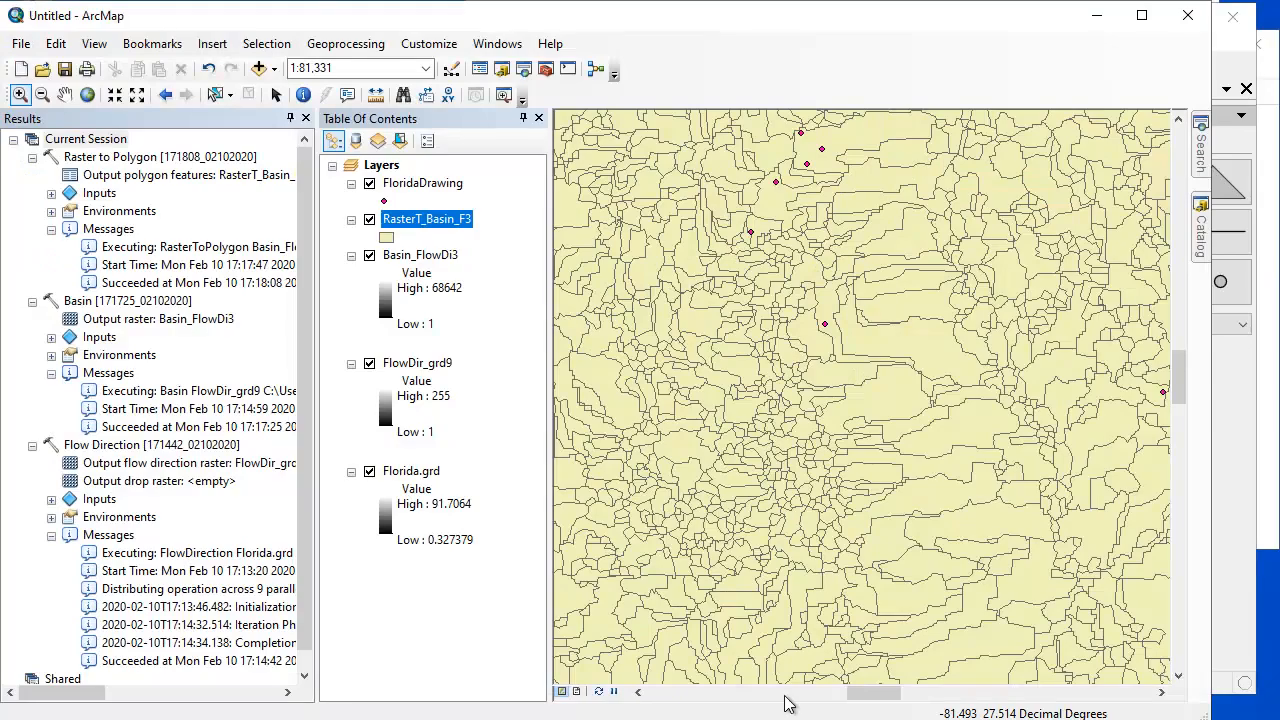
{"action": "left_click", "coordinate": [1242, 484]}
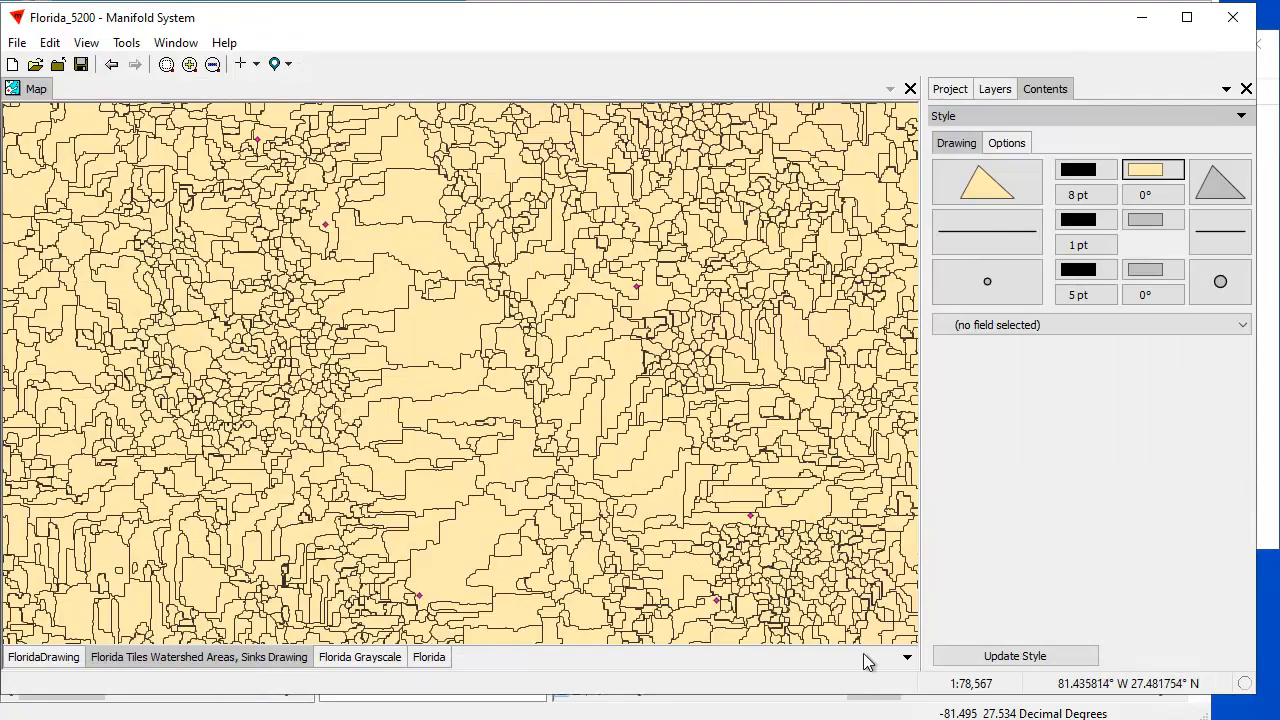
Remove the watershed areas drawing from the map and delete both that drawing and its table from the project.
{"action": "right_click", "coordinate": [257, 657]}
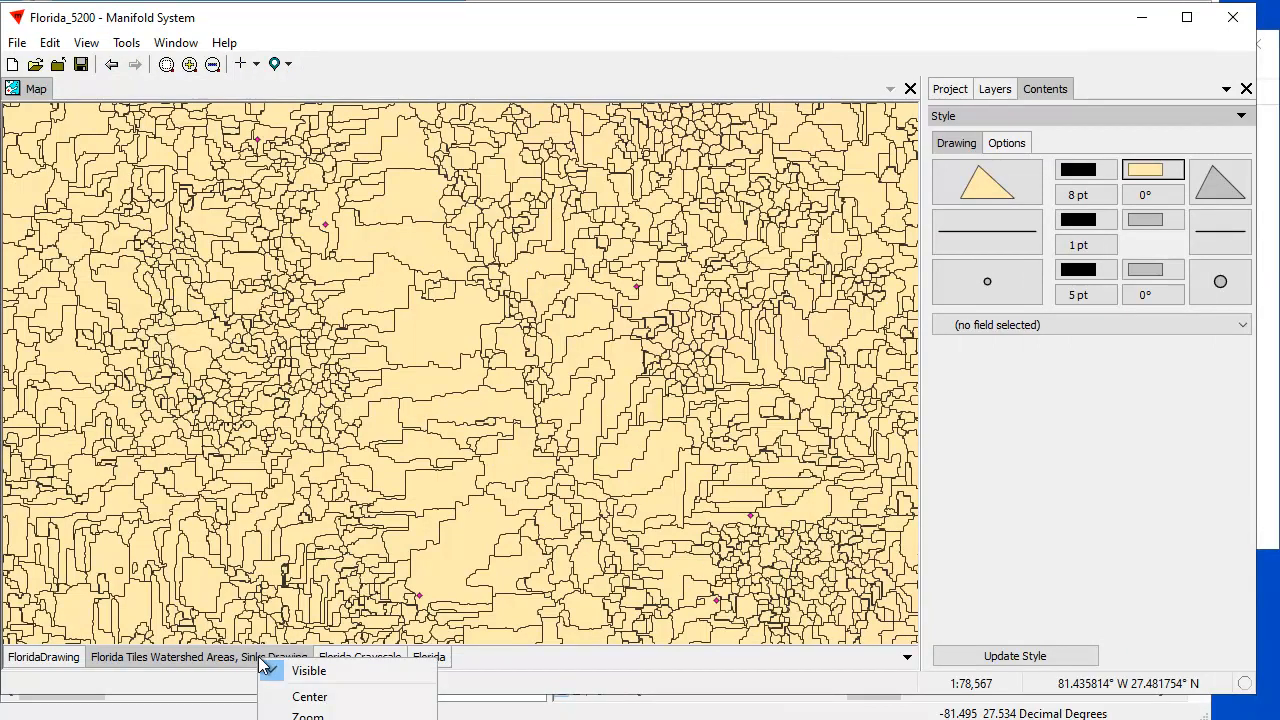
{"action": "left_click", "coordinate": [320, 719]}
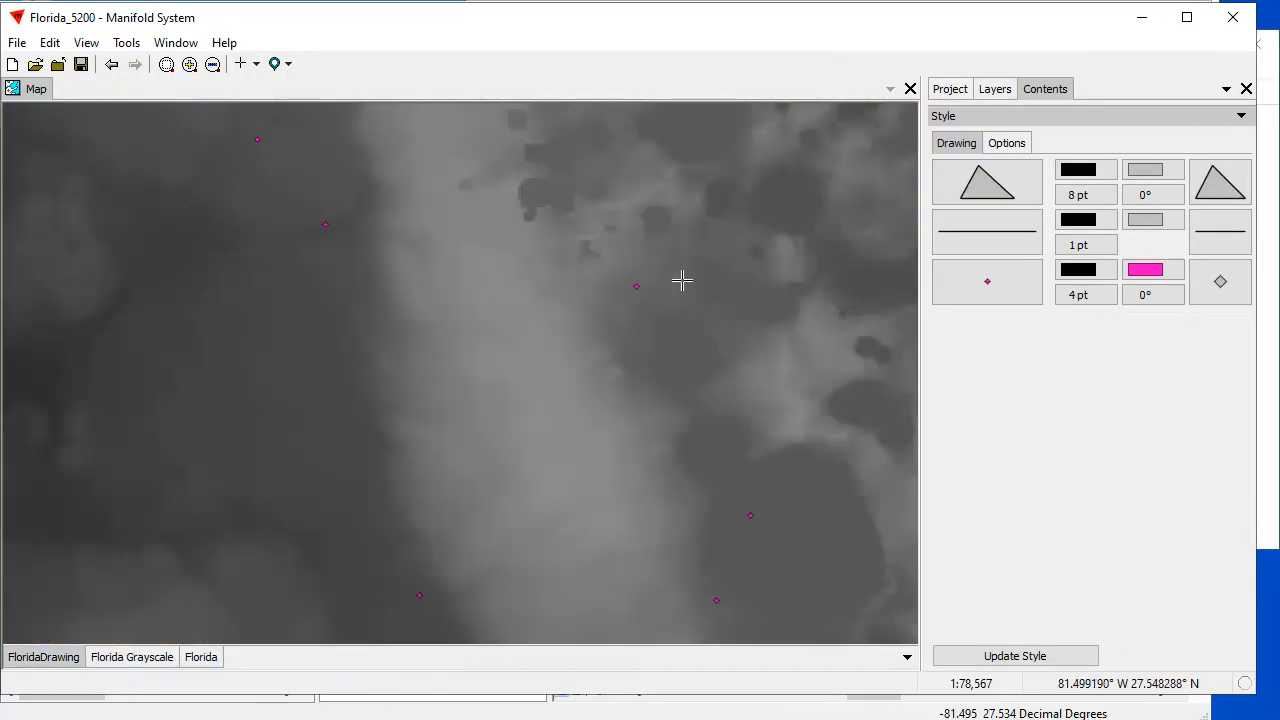
{"action": "left_click", "coordinate": [950, 89]}
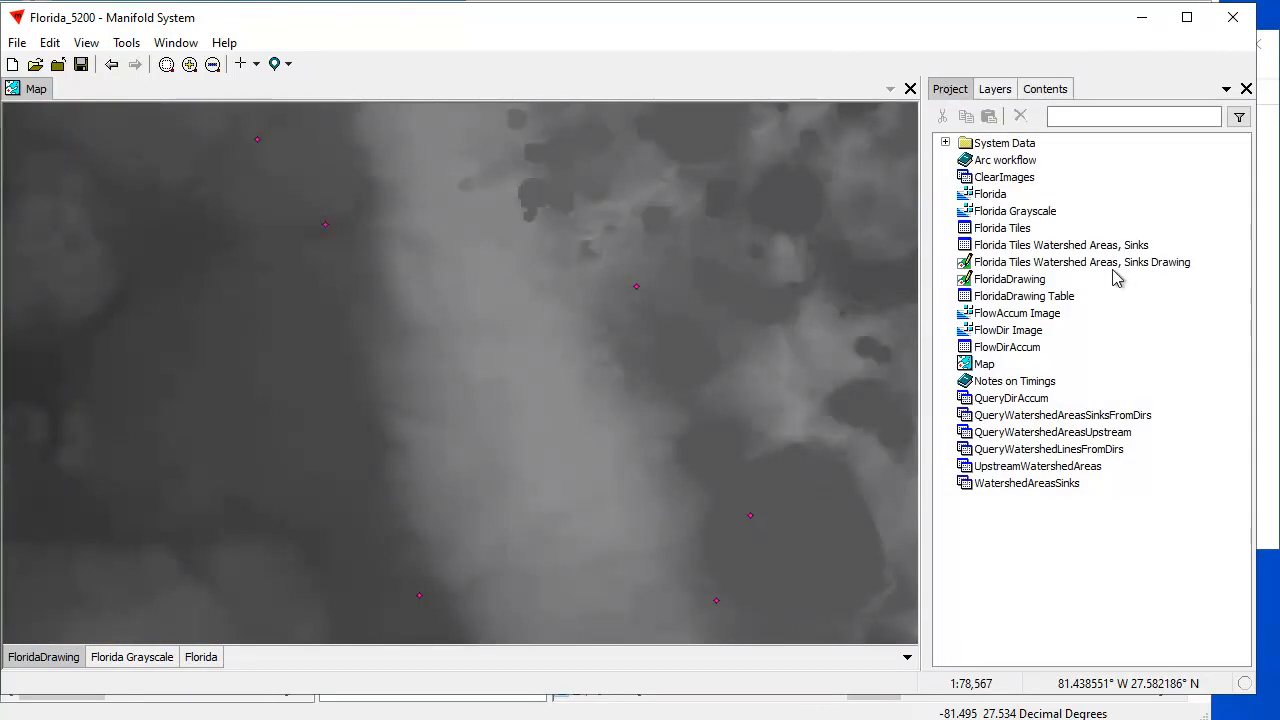
{"action": "left_click", "coordinate": [1100, 262]}
{"action": "left_click", "coordinate": [1090, 245], "text": "shift"}
{"action": "left_click", "coordinate": [1020, 116]}
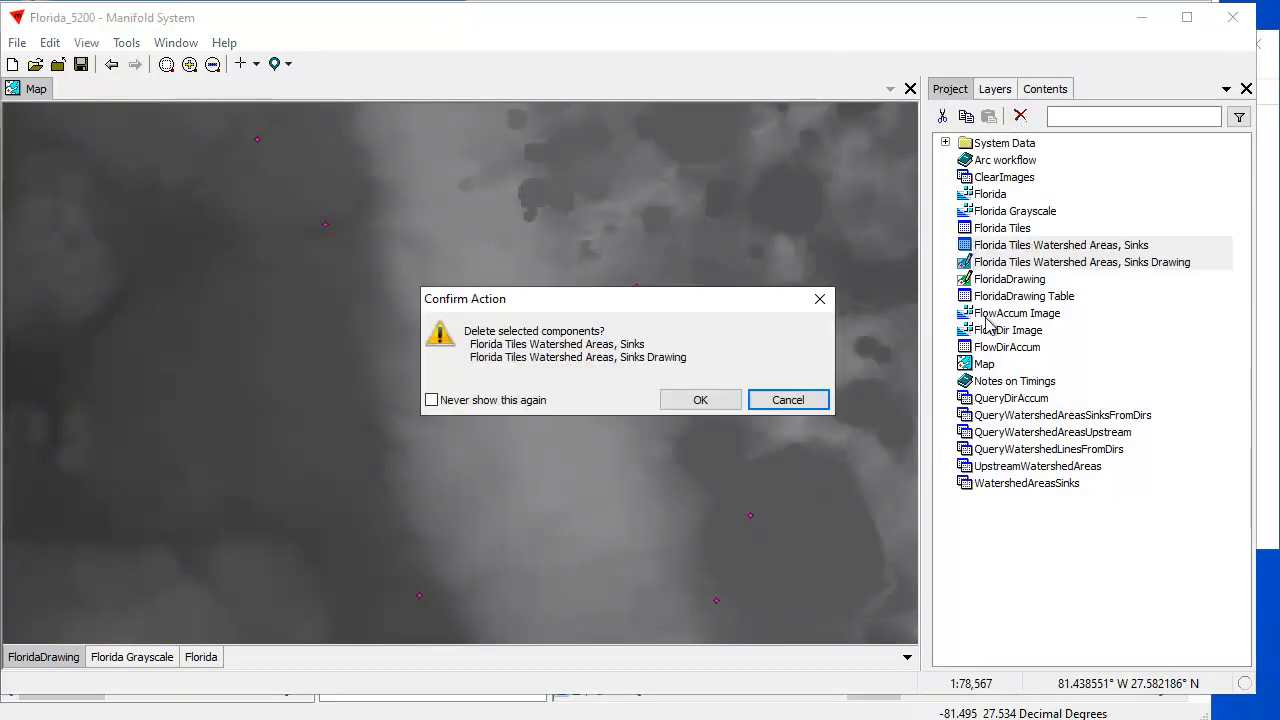
{"action": "left_click", "coordinate": [712, 402]}
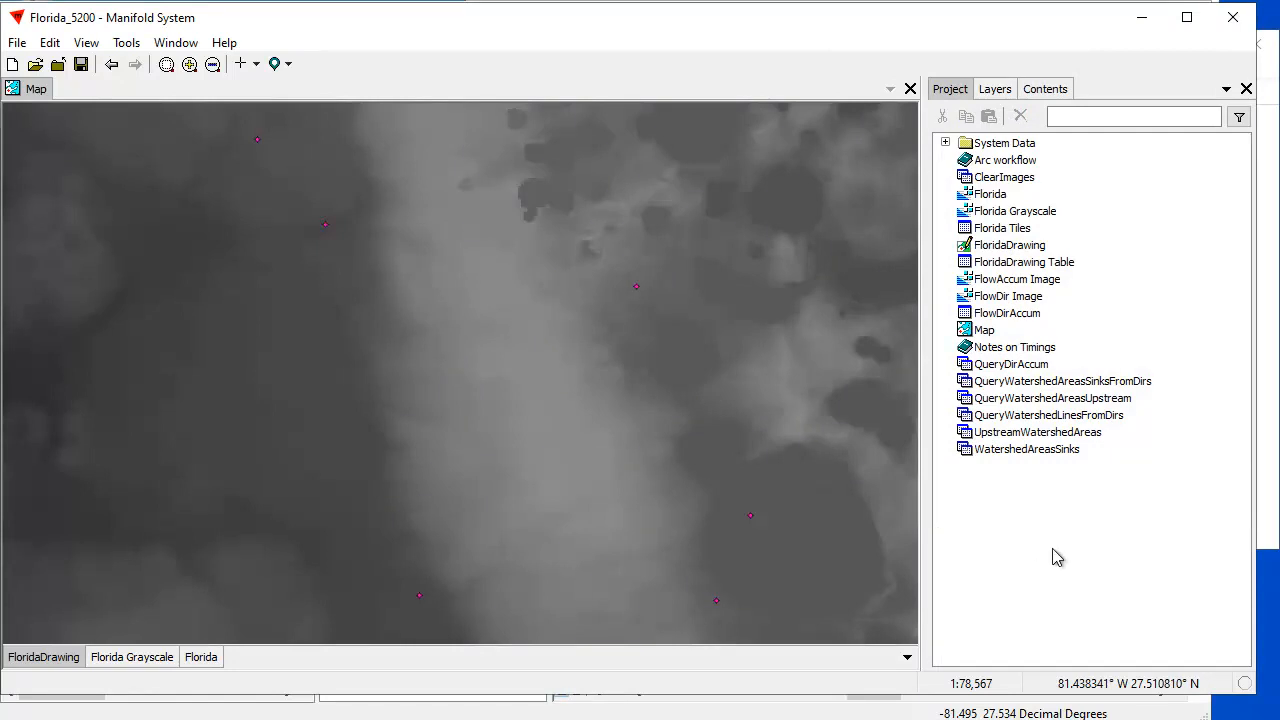
Glance back at the ArcMap results, return to Manifold System and run the QueryDirAccum query.
{"action": "left_click", "coordinate": [845, 714]}
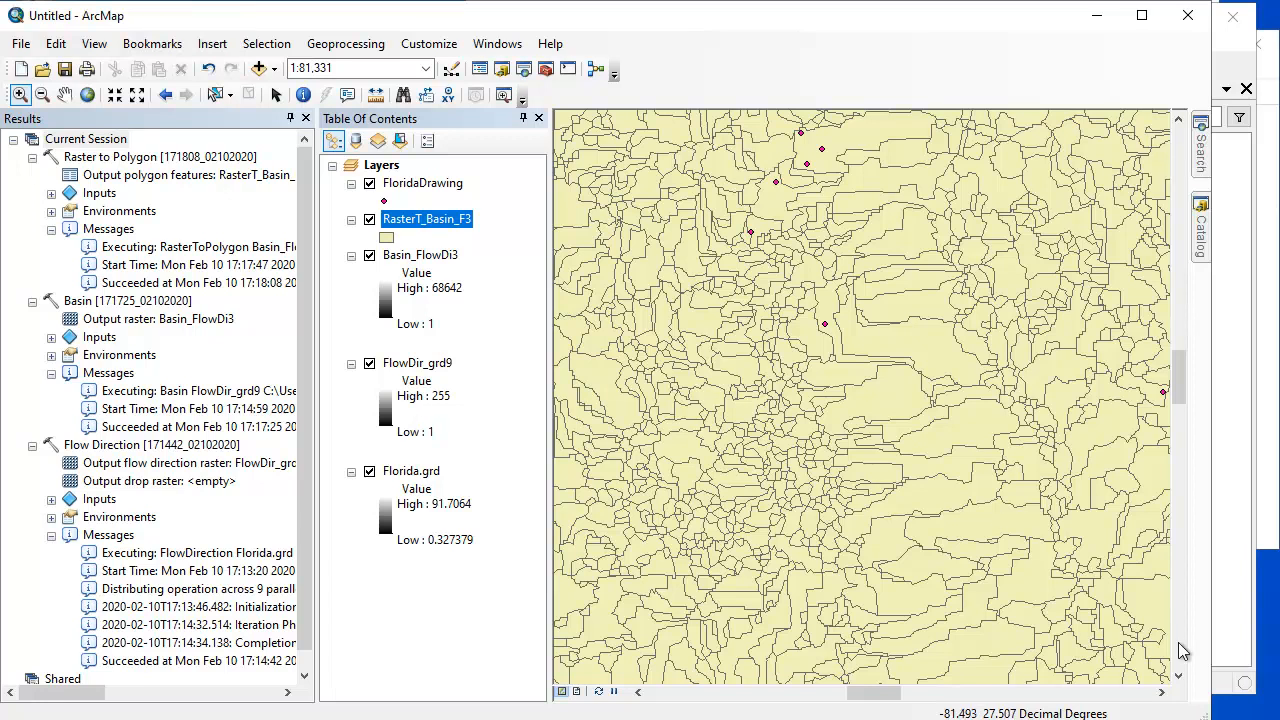
{"action": "left_click", "coordinate": [1238, 650]}
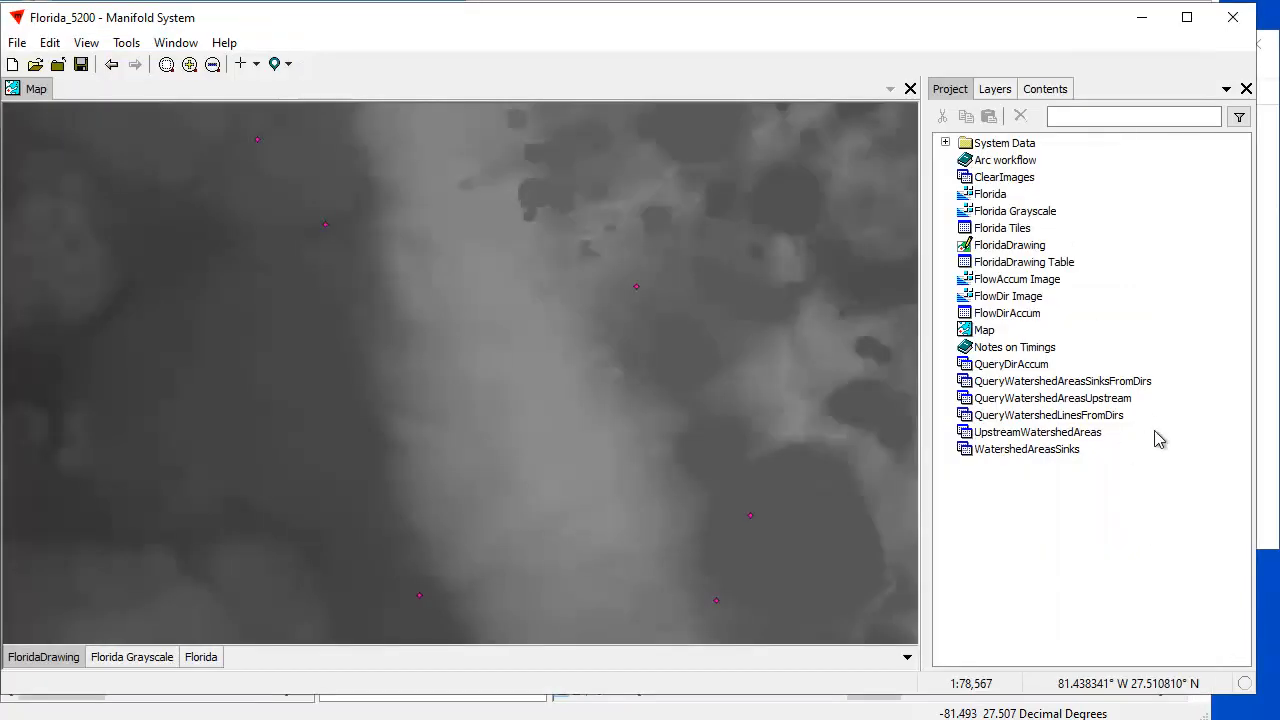
{"action": "double_click", "coordinate": [1008, 366]}
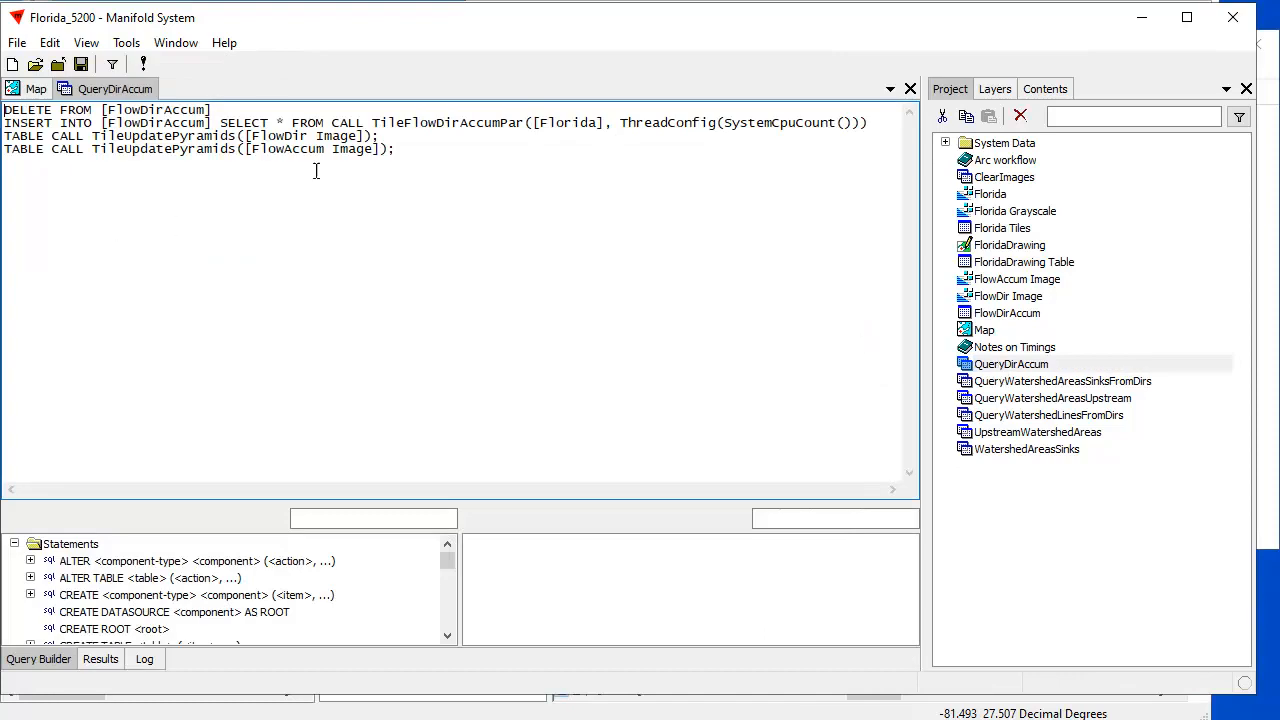
{"action": "left_click", "coordinate": [146, 64]}
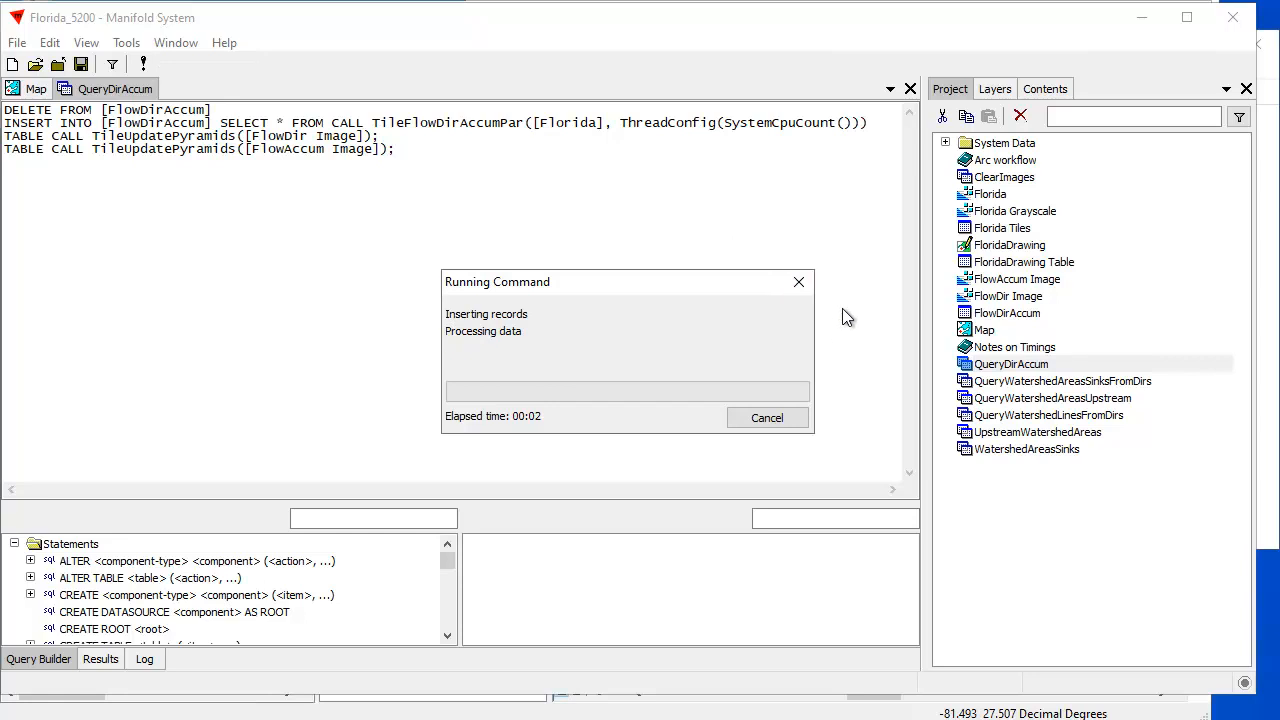
View the FlowDir Image on its own to examine the computed flow directions, and close it.
{"action": "left_click", "coordinate": [40, 90]}
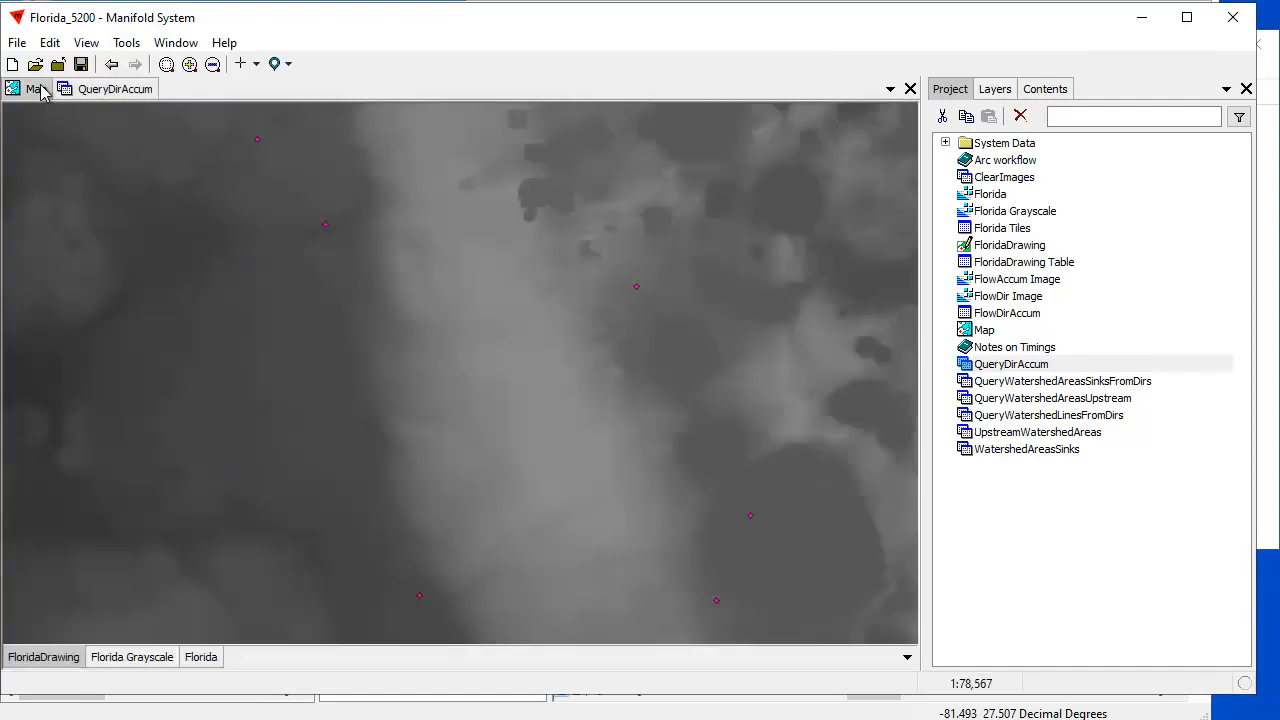
{"action": "double_click", "coordinate": [1010, 296]}
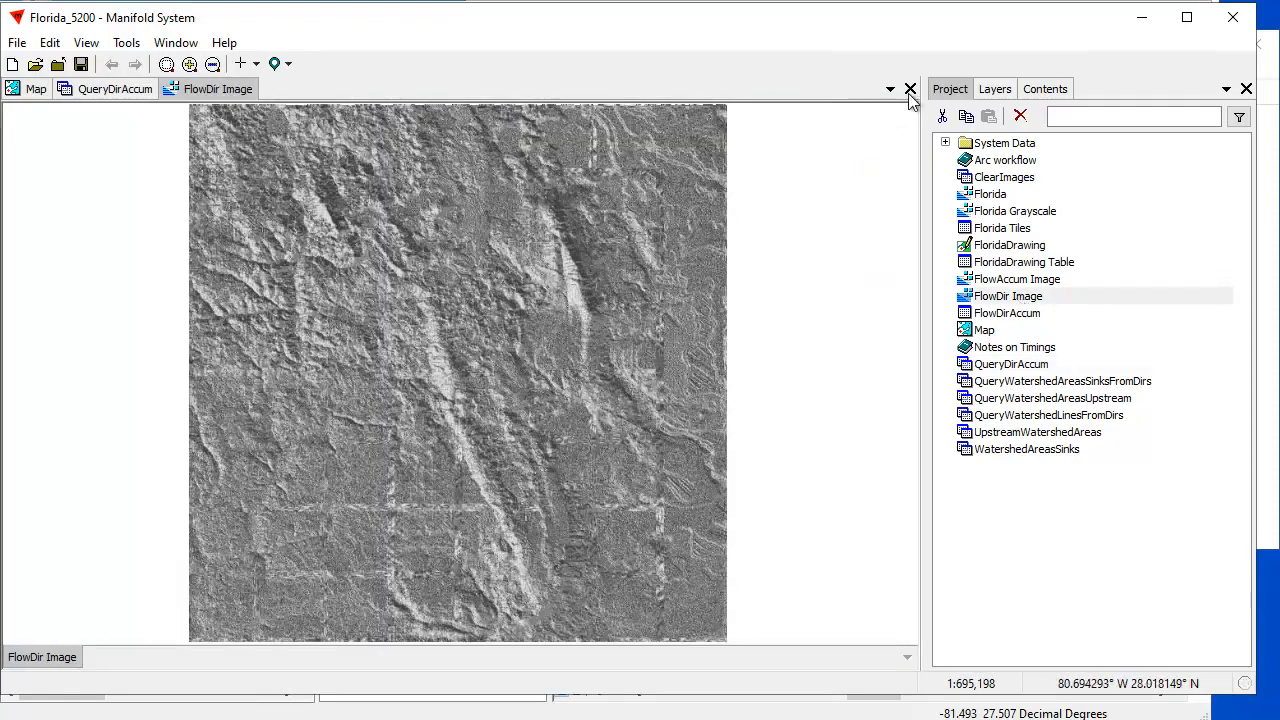
{"action": "left_click", "coordinate": [910, 89]}
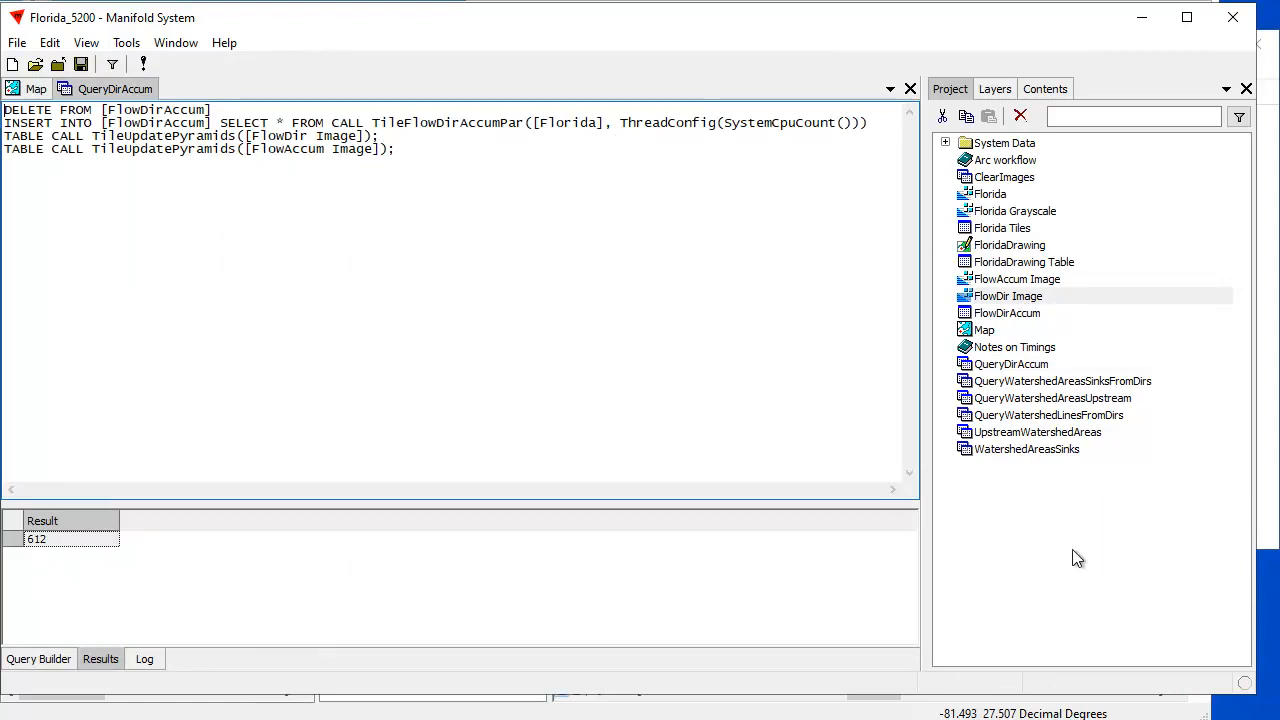
Examine the TileWatershedMakeDirPar call on FlowDir Image in the WatershedAreasSinks query, and close both open queries.
{"action": "left_click", "coordinate": [1066, 452]}
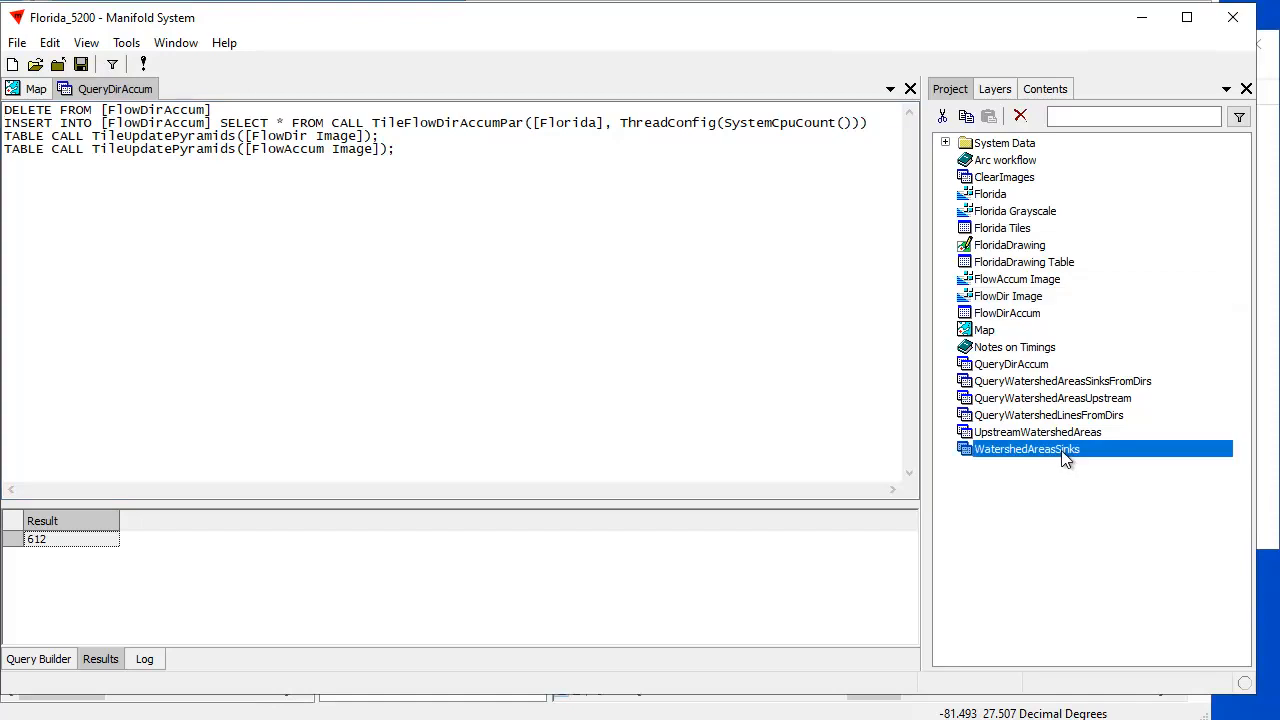
{"action": "double_click", "coordinate": [1066, 452]}
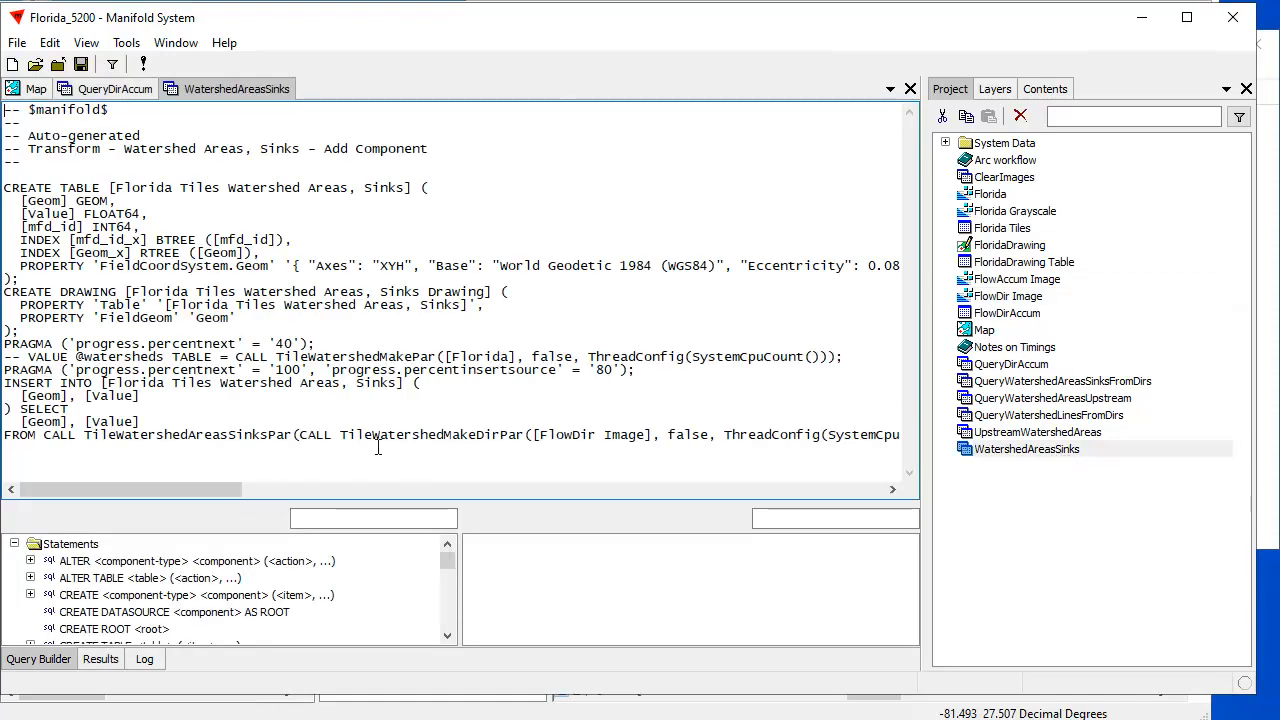
{"action": "left_click_drag", "start_coordinate": [337, 434], "coordinate": [647, 428]}
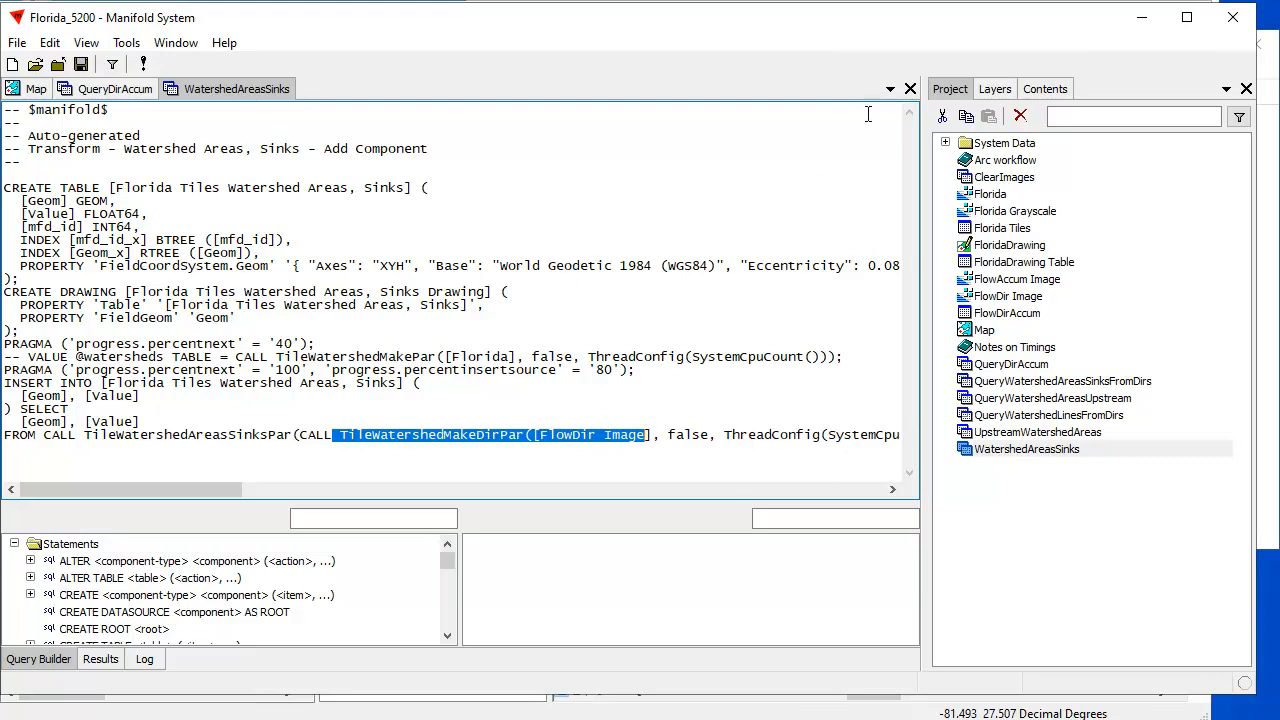
{"action": "left_click", "coordinate": [910, 89]}
{"action": "left_click", "coordinate": [910, 89]}
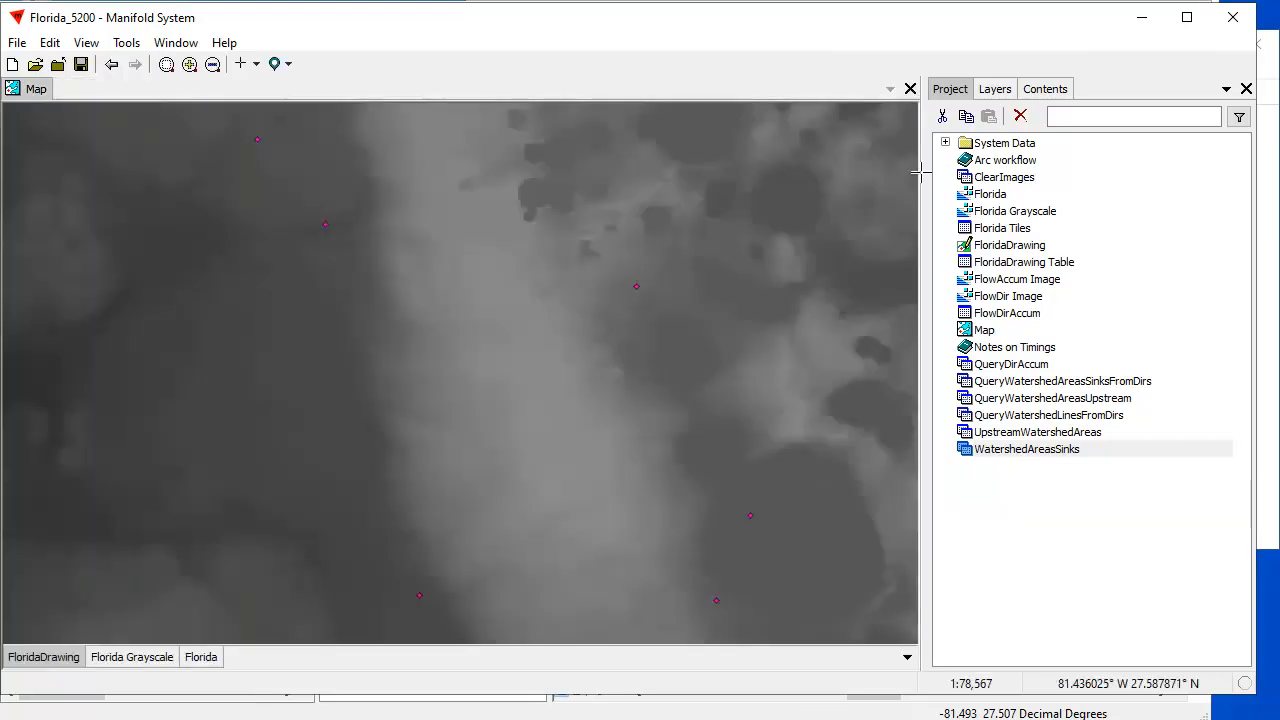
Run the WatershedAreasSinks query while checking processor load in Task Manager, and add the resulting watershed areas sinks drawing to the map.
{"action": "right_click", "coordinate": [1034, 451]}
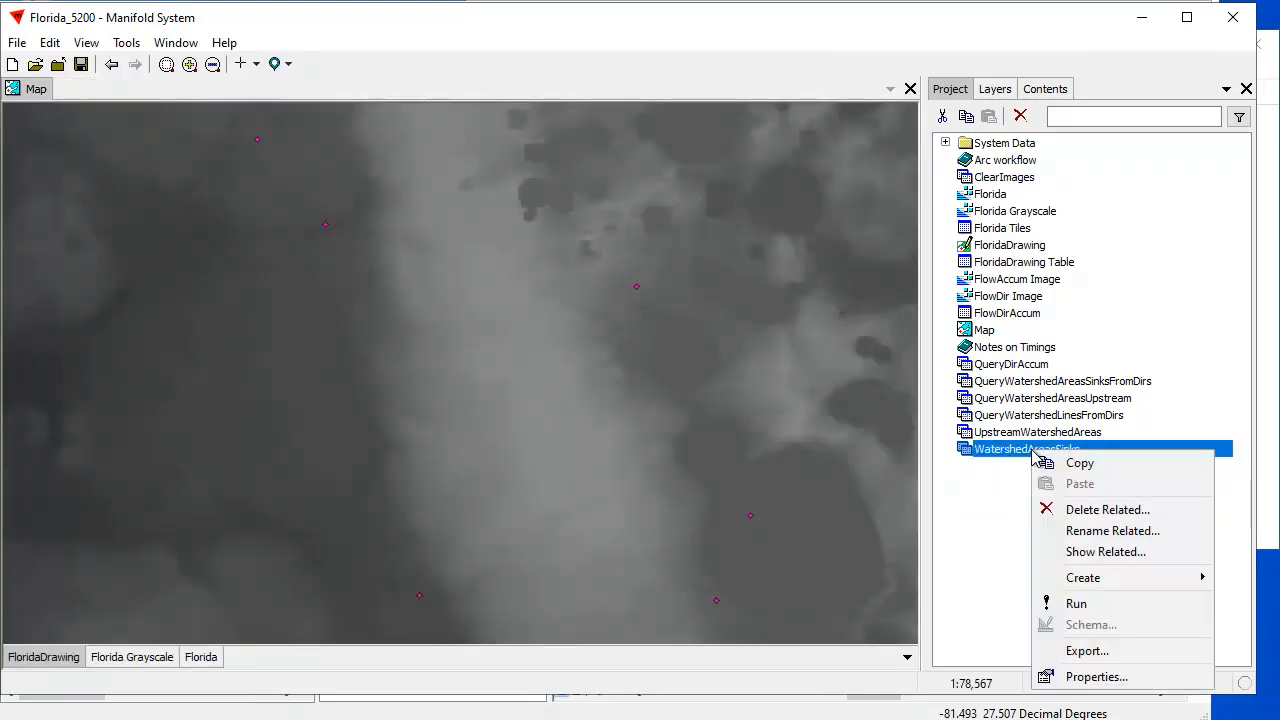
{"action": "left_click", "coordinate": [1090, 605]}
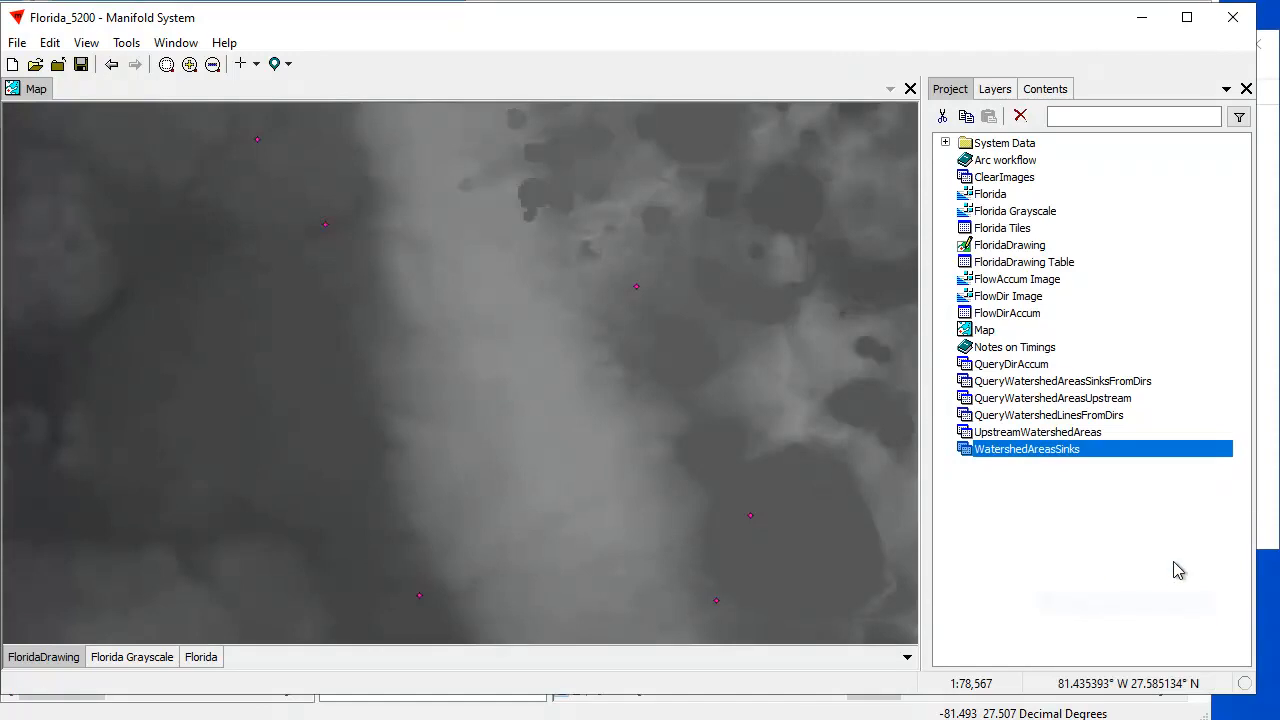
{"action": "left_click", "coordinate": [1272, 543]}
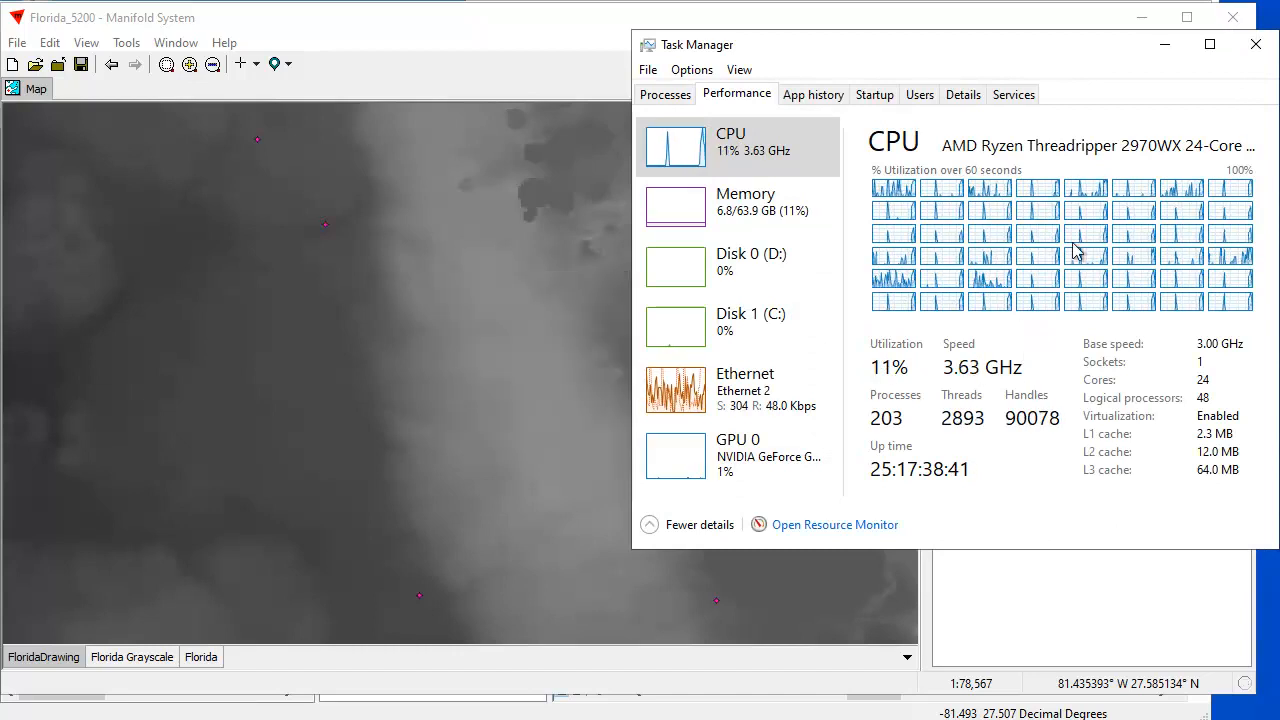
{"action": "left_click", "coordinate": [858, 668]}
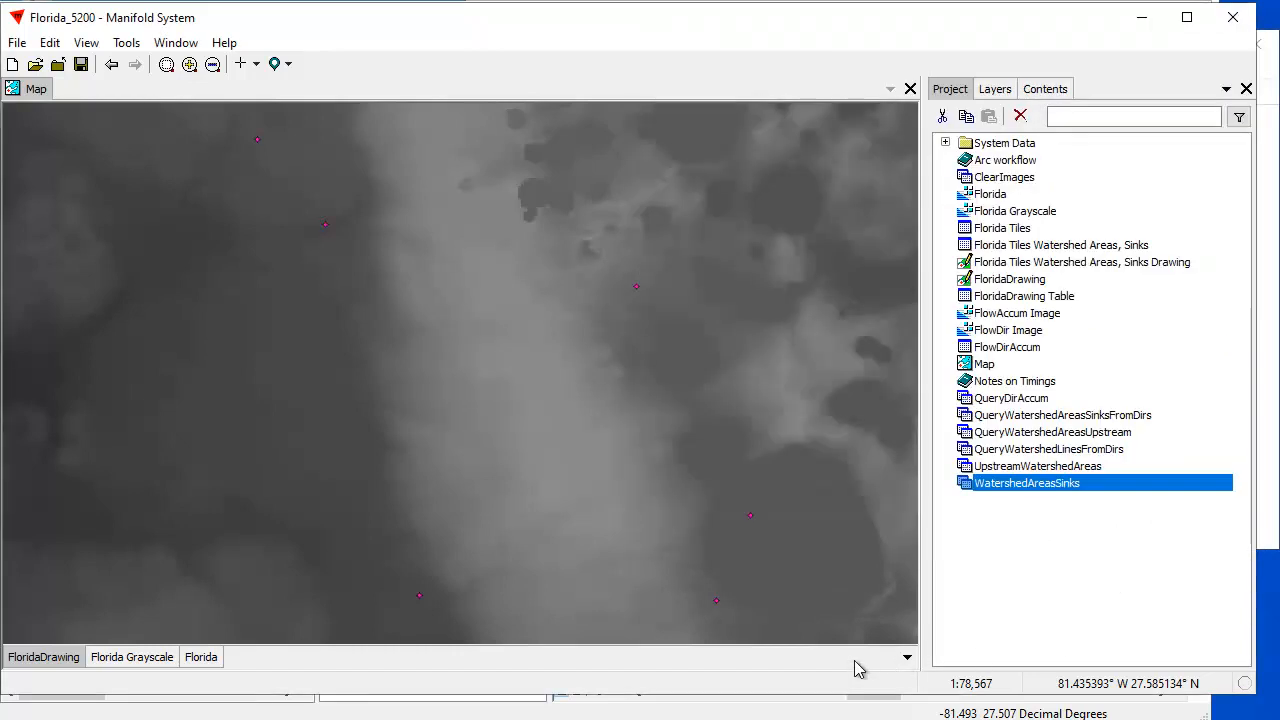
{"action": "left_click", "coordinate": [1046, 601]}
{"action": "left_click_drag", "start_coordinate": [1150, 263], "coordinate": [622, 330]}
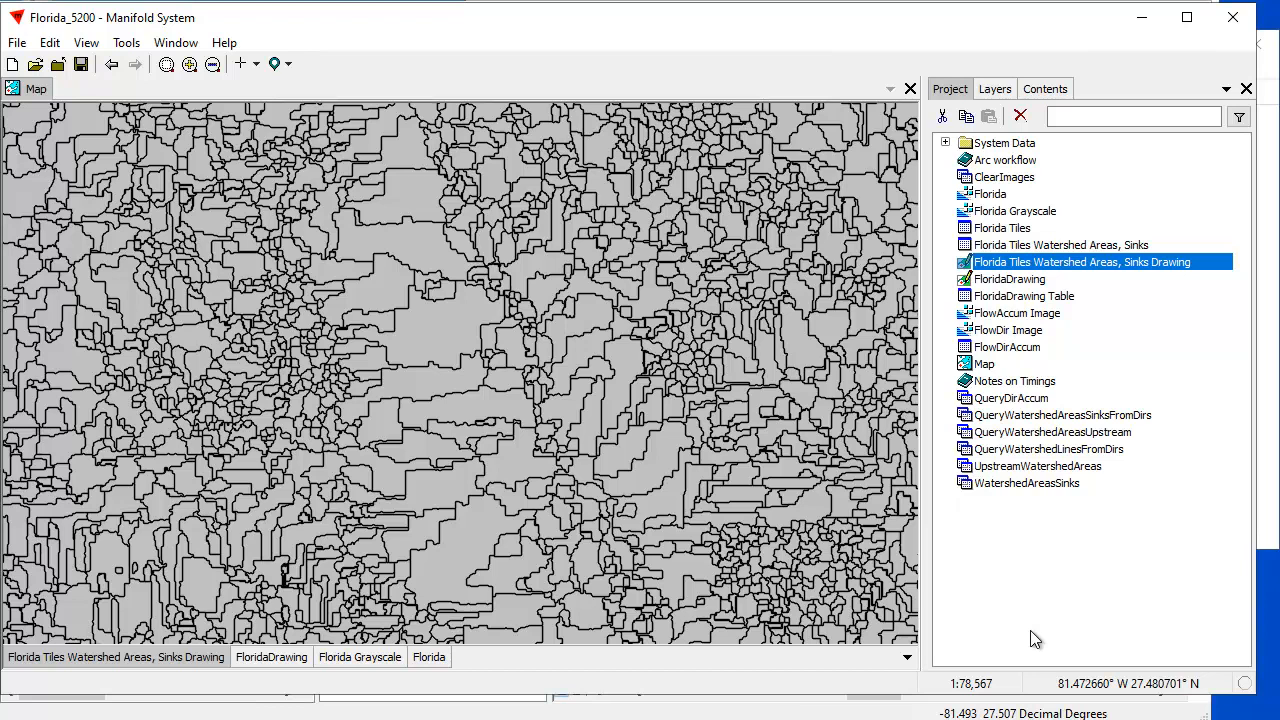
Examine the TileWatershedMakeDirPar call in the WatershedAreasSinks query again and close the query.
{"action": "double_click", "coordinate": [1000, 483]}
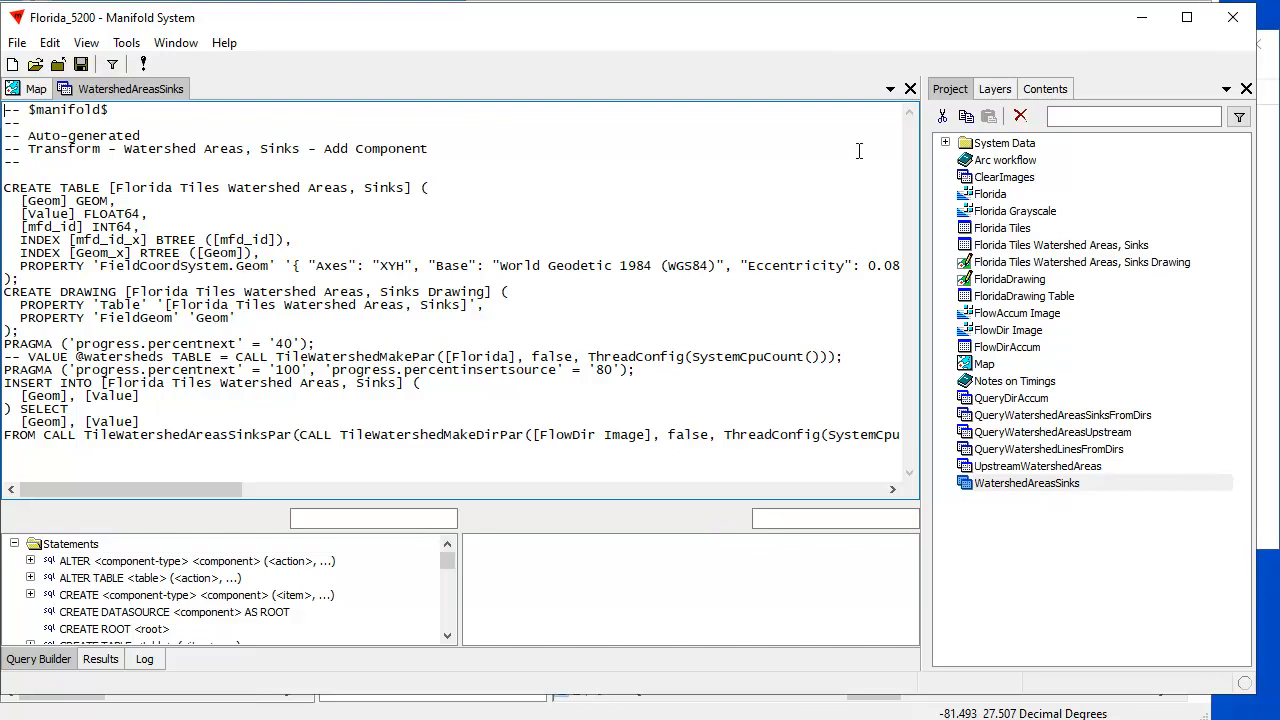
{"action": "left_click", "coordinate": [911, 90]}
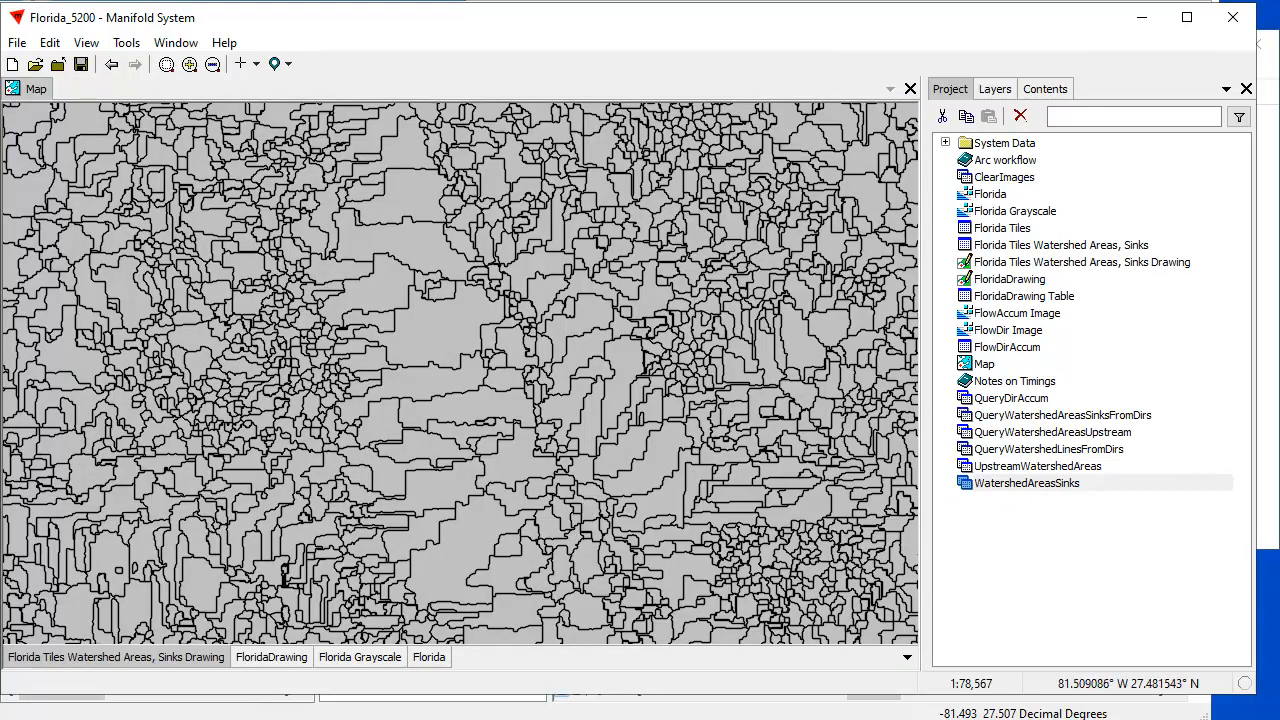
Switch to ArcMap to review the timings of its three geoprocessing runs, and compare its basin polygons with Manifold System's watershed areas.
{"action": "left_click", "coordinate": [604, 716]}
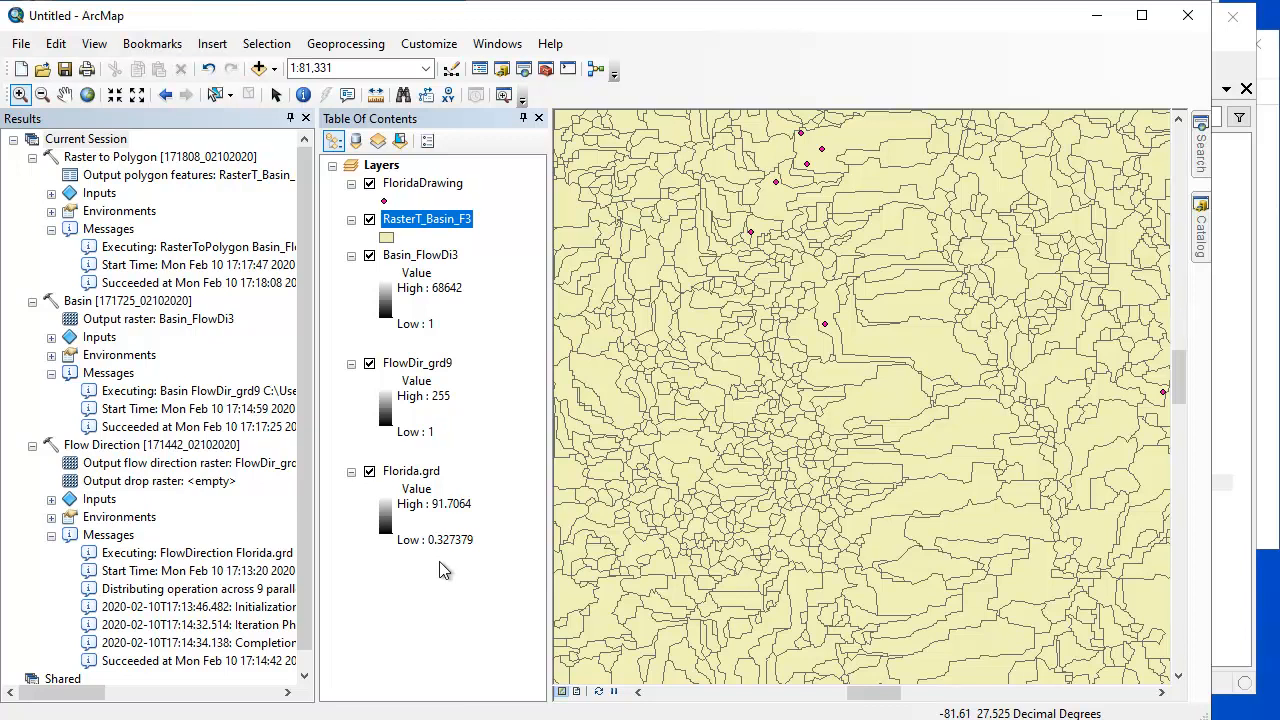
{"action": "left_click_drag", "start_coordinate": [303, 518], "coordinate": [299, 576]}
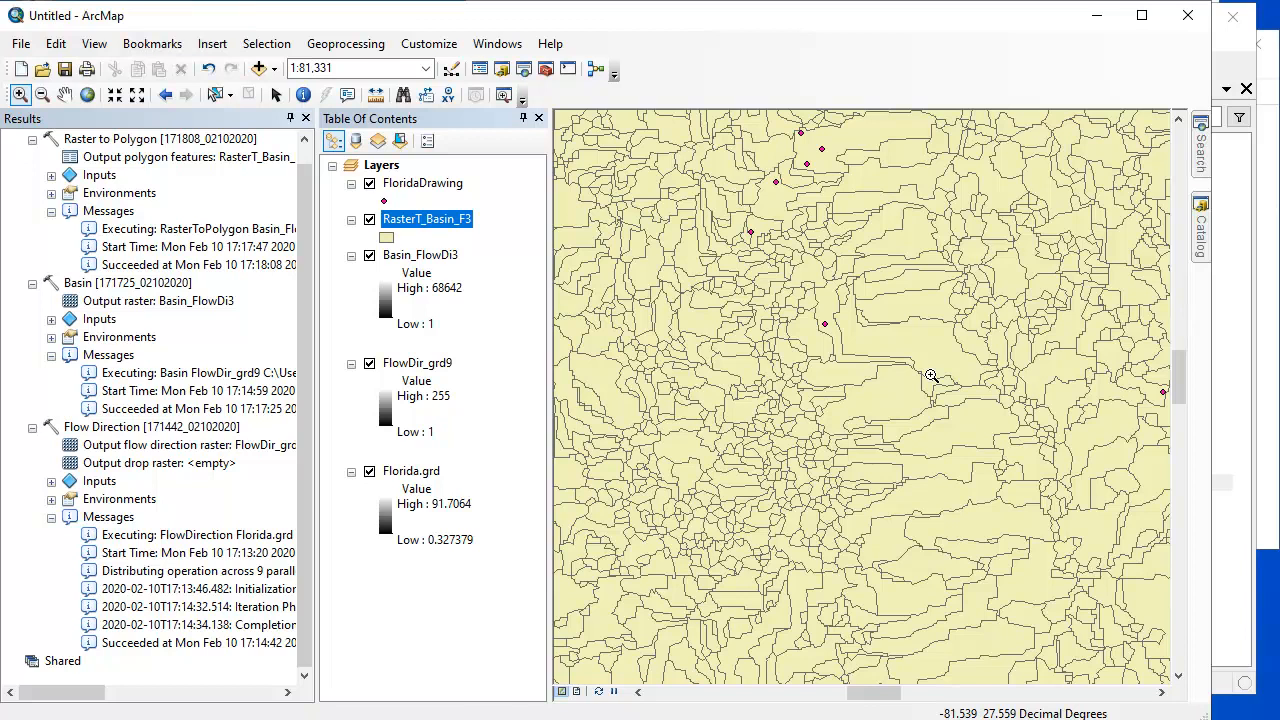
{"action": "left_click", "coordinate": [1228, 623]}
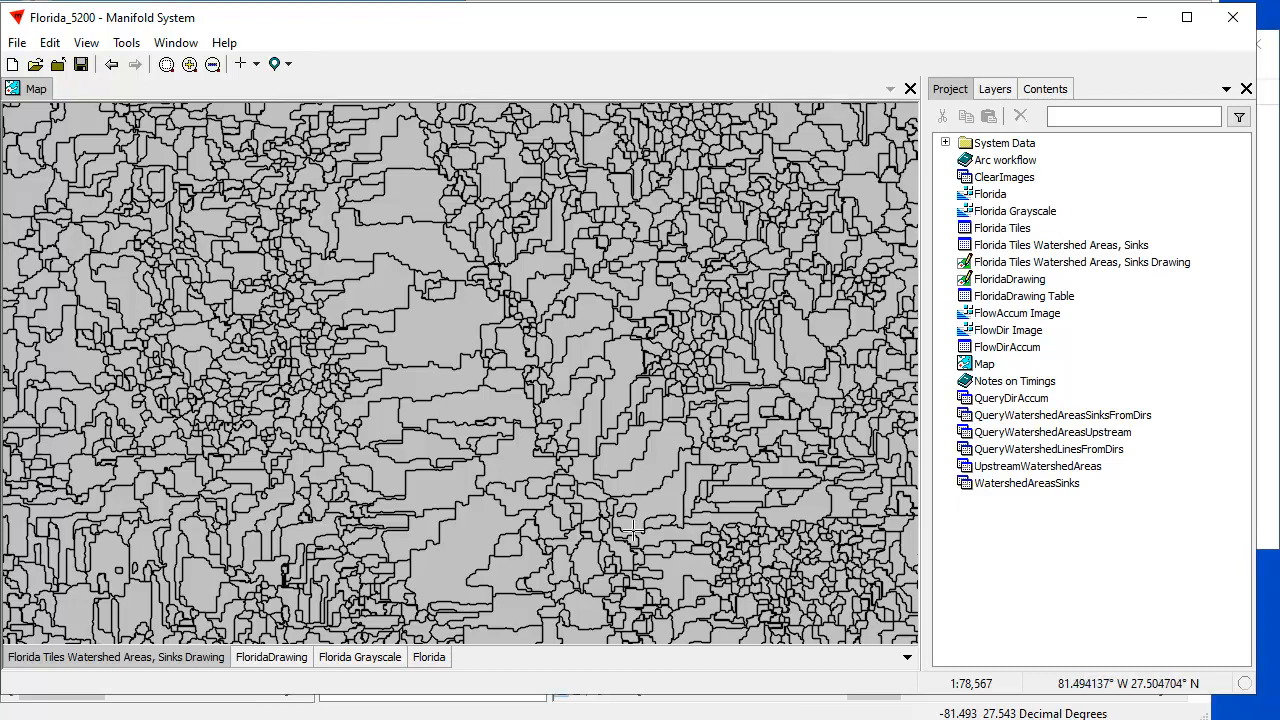
{"action": "left_click", "coordinate": [700, 708]}
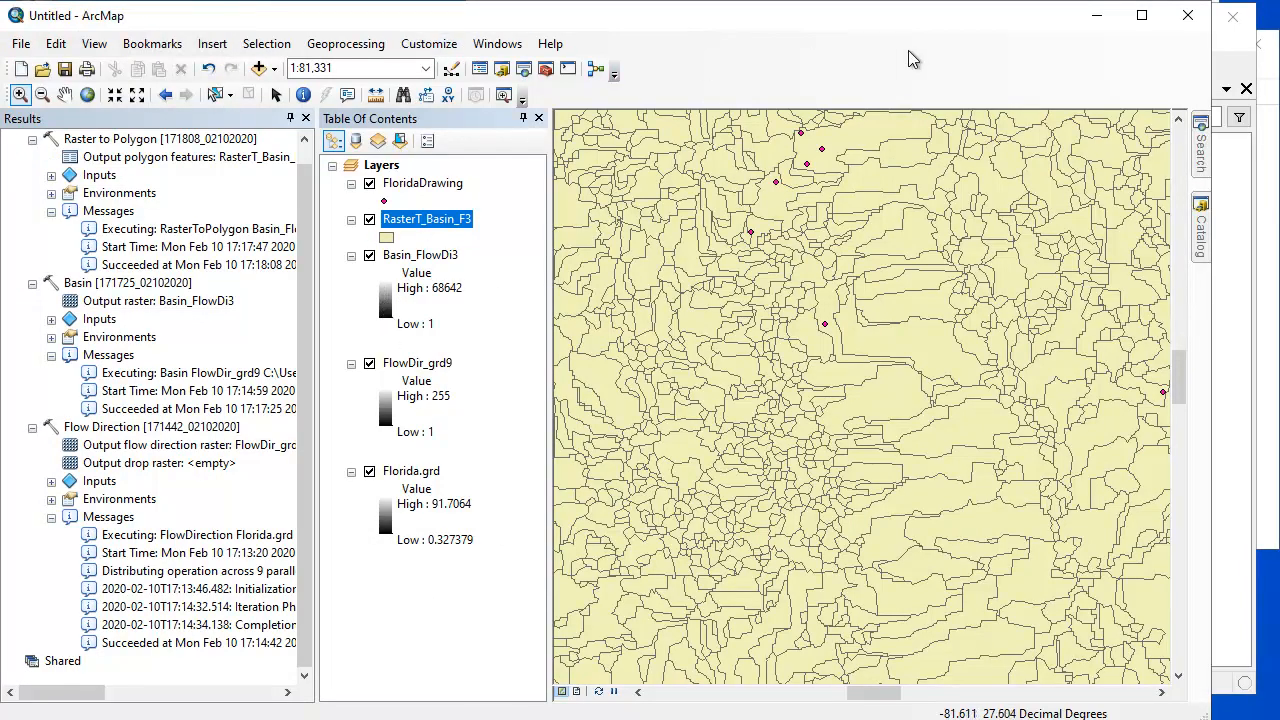
Collapse the Raster to Polygon result, examine the Basin and Flow Direction run details, and glance back at Manifold System's watershed map.
{"action": "mouse_move", "coordinate": [1205, 255]}
{"action": "left_click", "coordinate": [32, 140]}
{"action": "left_click", "coordinate": [32, 175]}
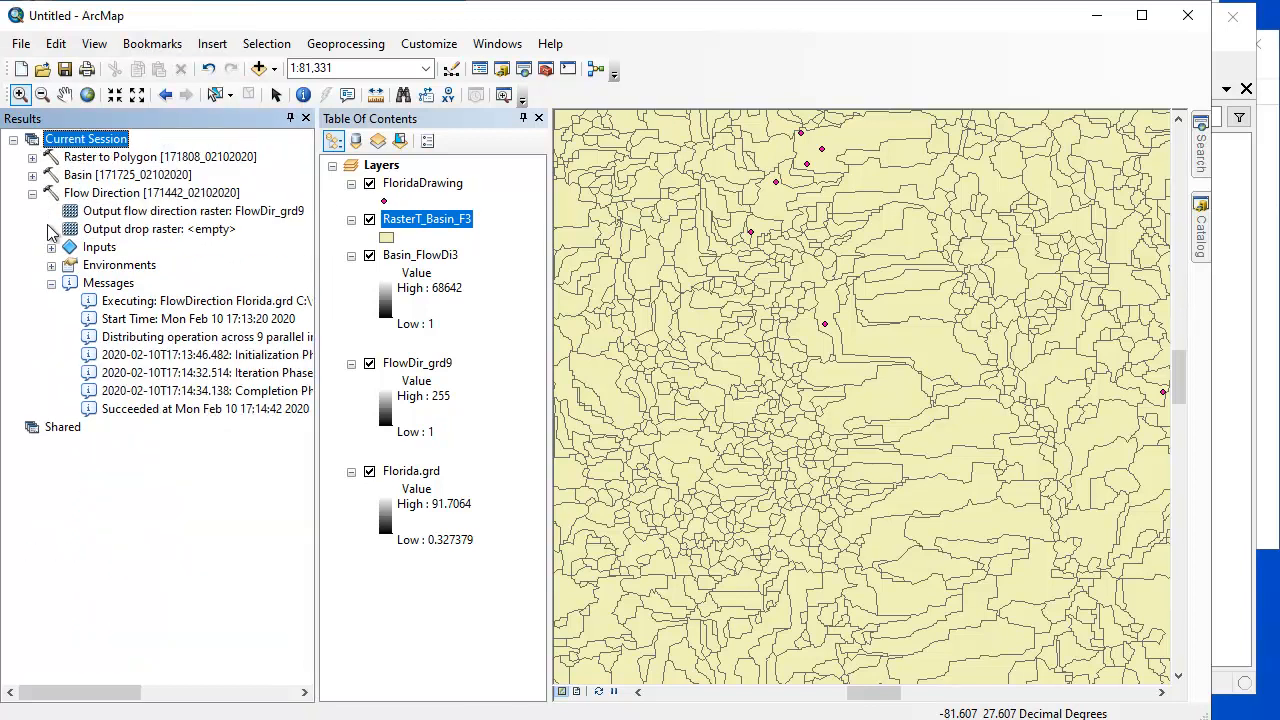
{"action": "left_click", "coordinate": [32, 193]}
{"action": "left_click", "coordinate": [32, 193]}
{"action": "left_click", "coordinate": [32, 175]}
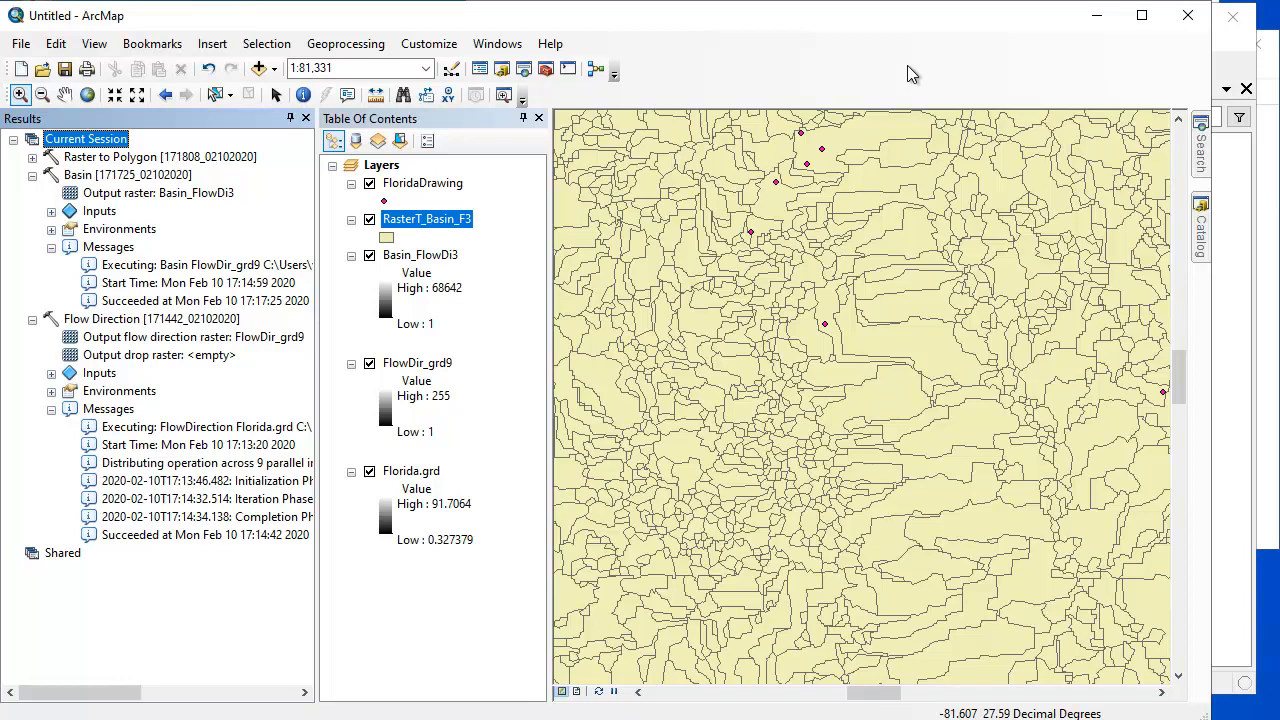
{"action": "left_click", "coordinate": [1232, 540]}
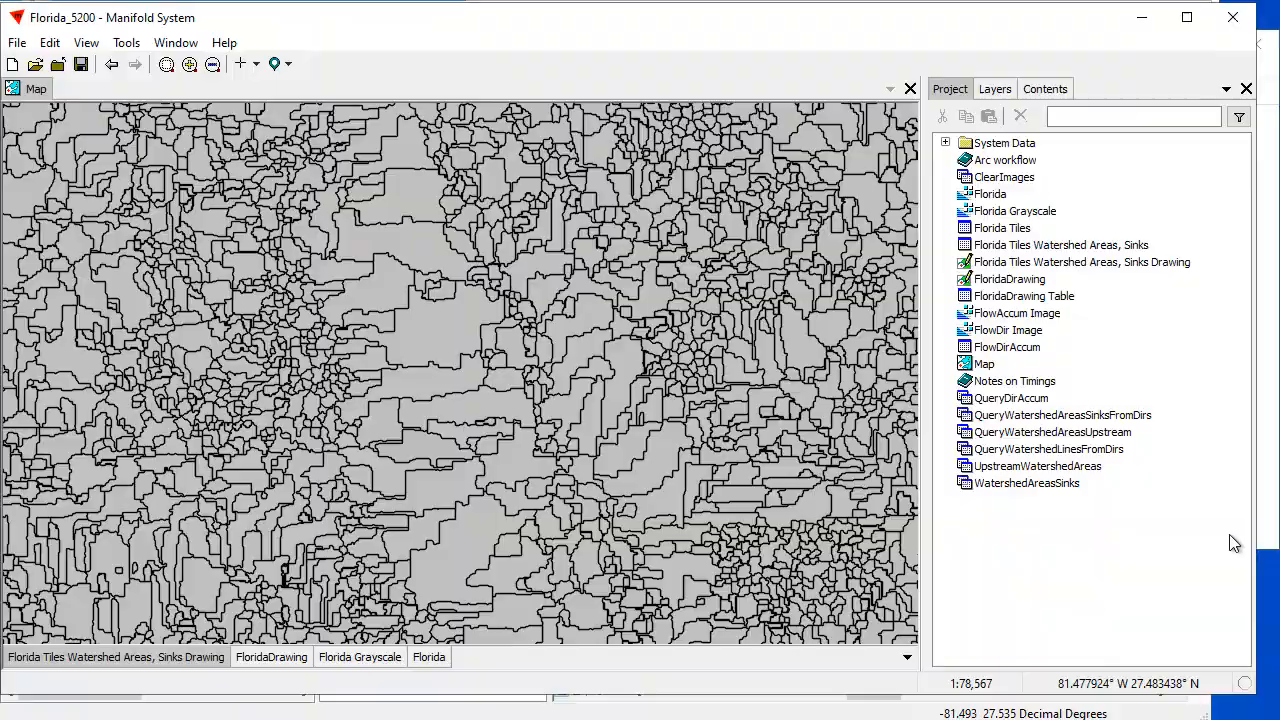
{"action": "left_click", "coordinate": [813, 702]}
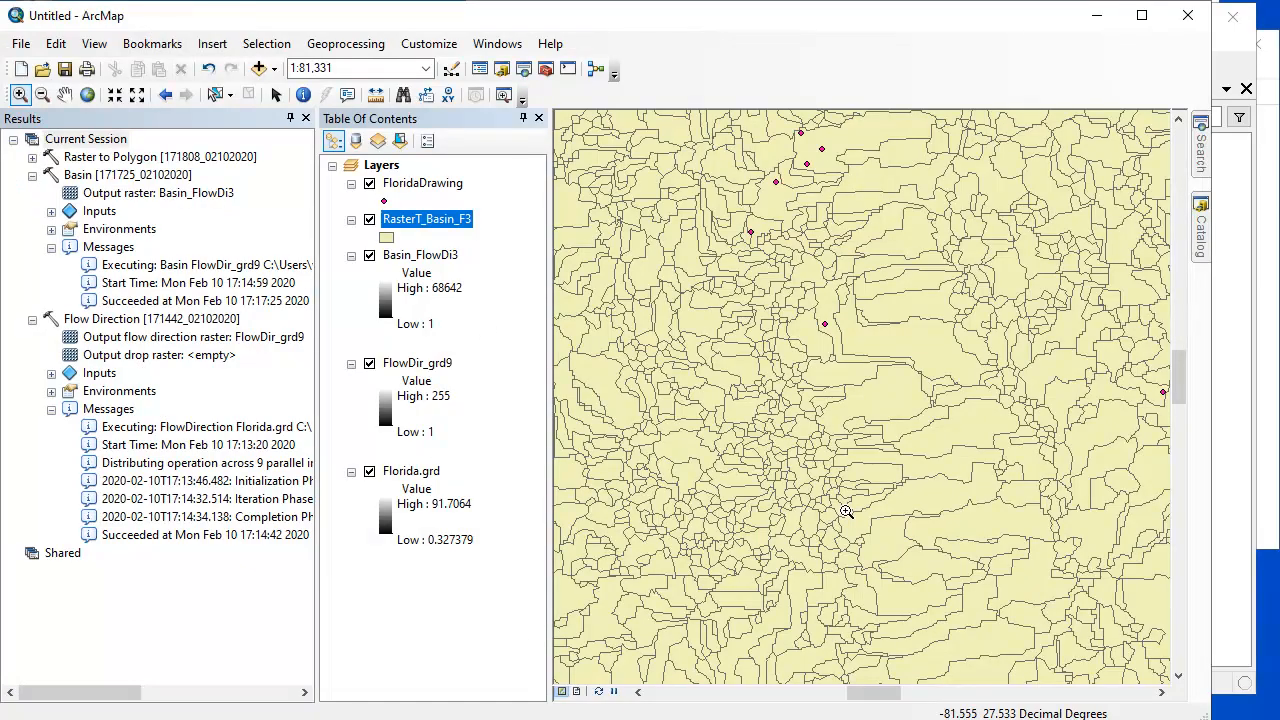